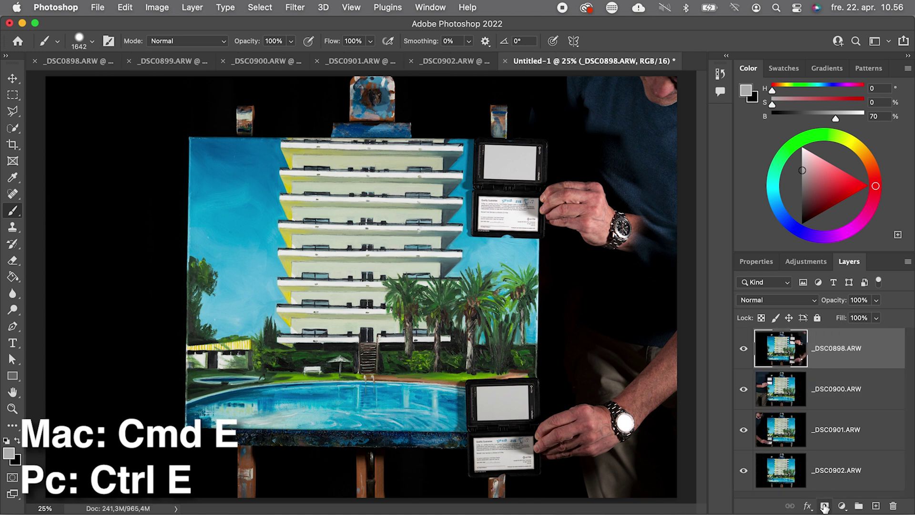
Hide the _DSC0898 layer with a black mask, paint its two grey cards at the painting's right edge back in, and merge it down
alt+click(825, 506)
click(487, 440)
mouse_move(486, 439)
mouse_down()
mouse_move(525, 420)
mouse_move(510, 433)
mouse_move(514, 235)
mouse_move(525, 172)
mouse_move(550, 188)
mouse_move(499, 166)
mouse_move(492, 210)
mouse_up()
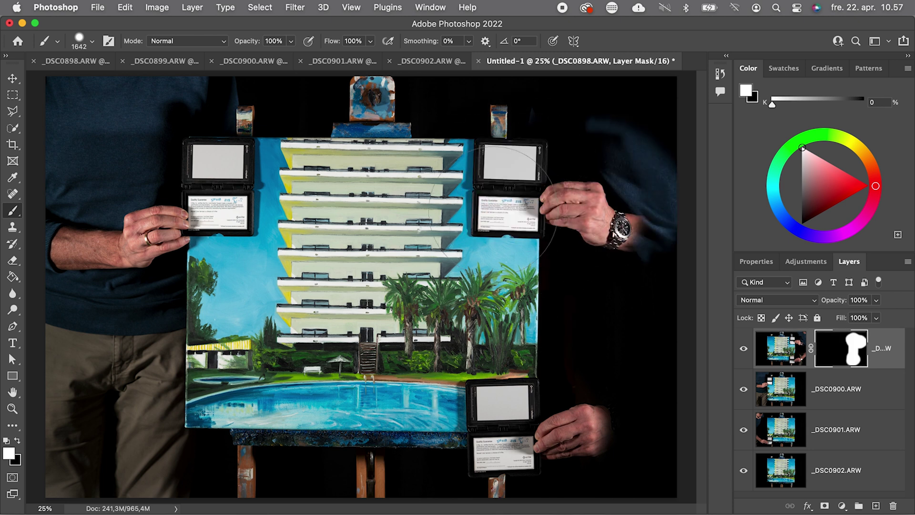
key(super+e)
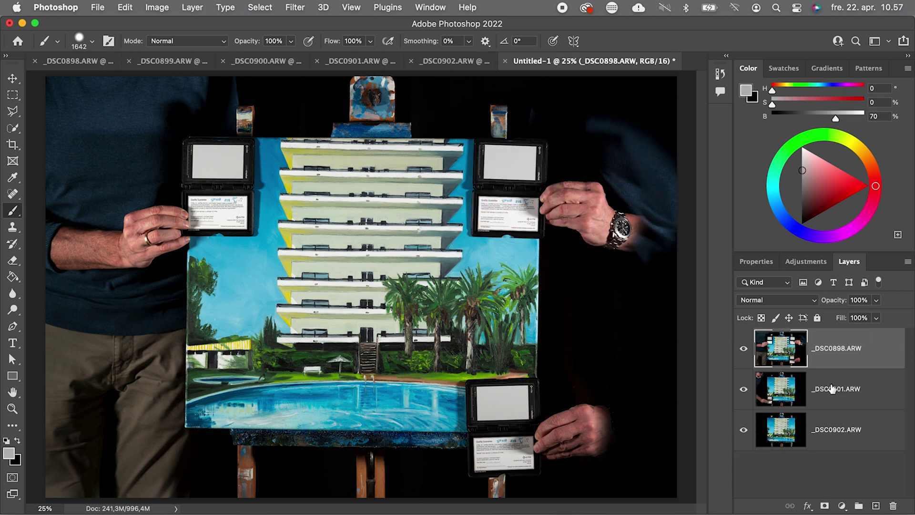
Add a white mask to the merged layer and paint black at the painting's lower-left corner to reveal the grey card beneath
alt+click(823, 507)
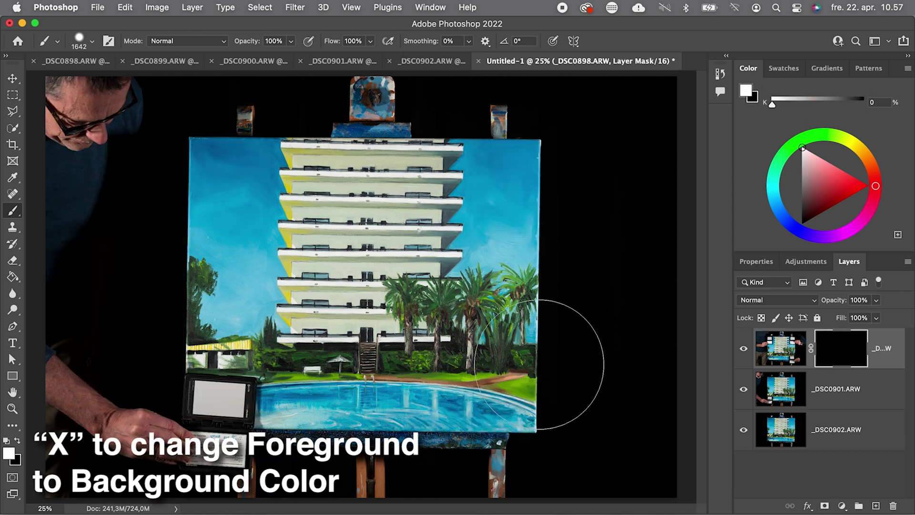
key(super+i)
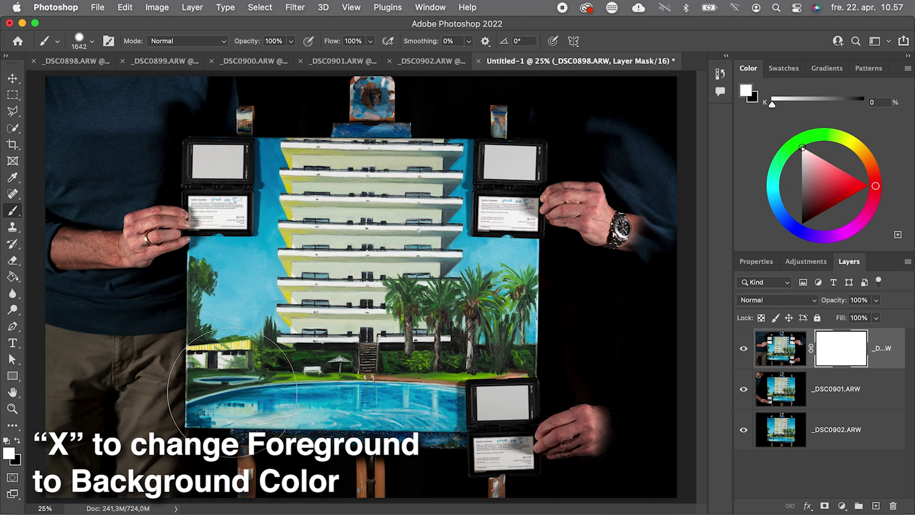
key(x)
click(233, 397)
mouse_move(232, 397)
mouse_down()
mouse_move(237, 423)
mouse_move(181, 405)
mouse_up()
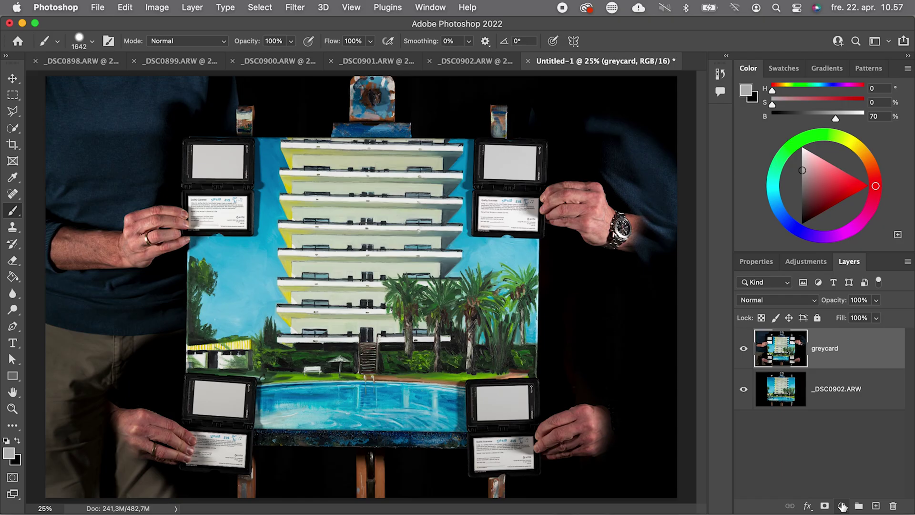
Add a Gradient Map adjustment above the greycard layer with a black (000000) start stop and a white (ffffff) end stop
click(844, 506)
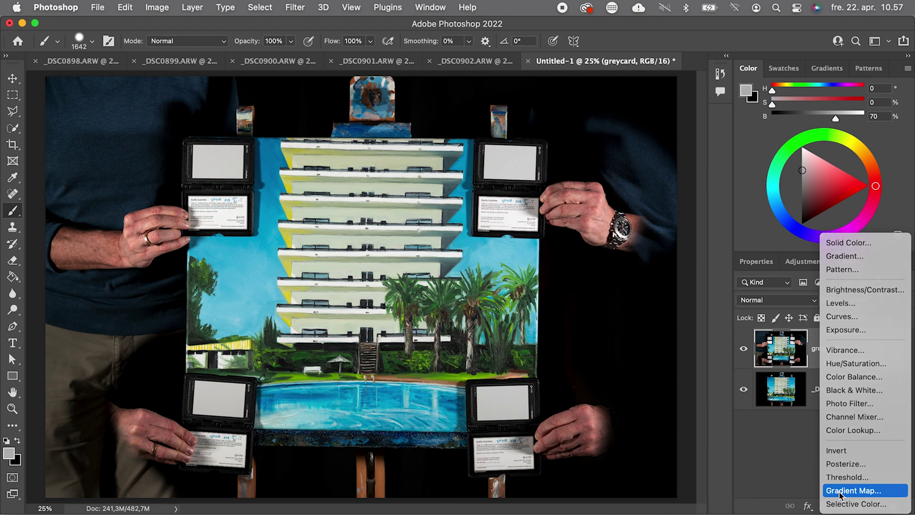
click(840, 493)
click(809, 309)
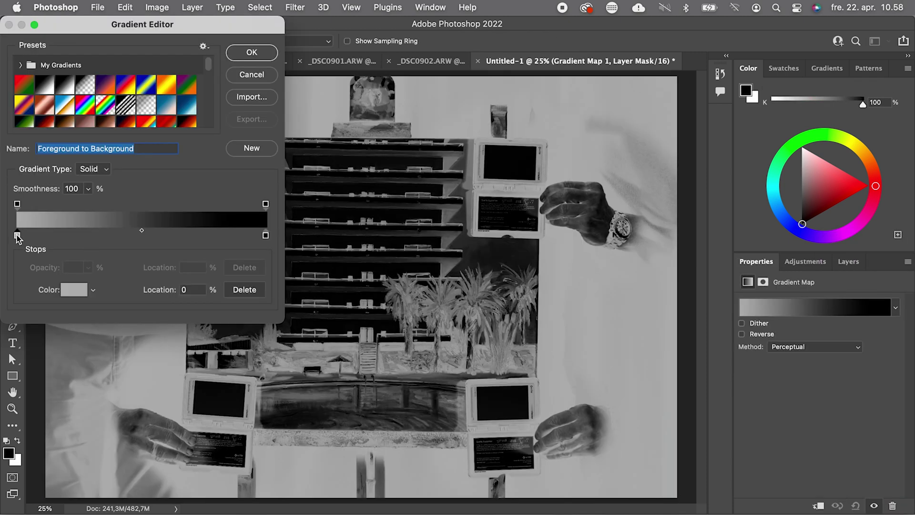
double_click(18, 235)
click(568, 325)
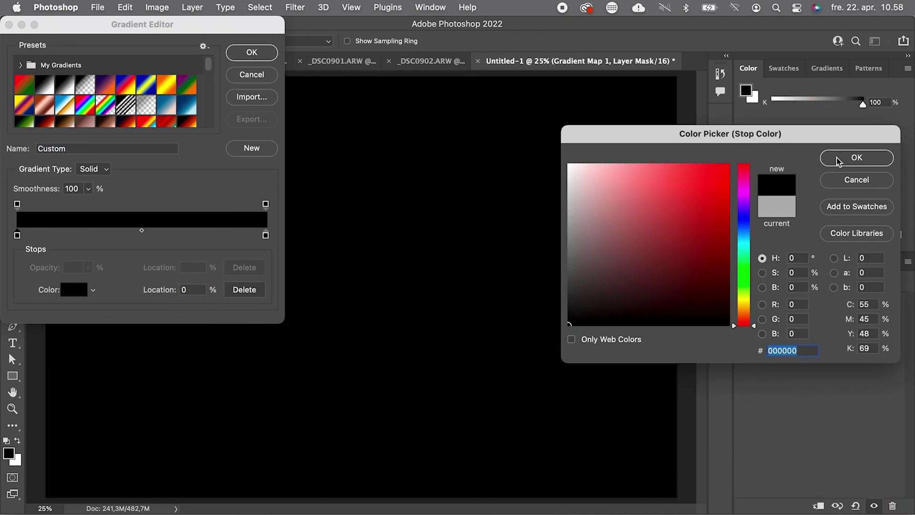
click(835, 161)
double_click(265, 235)
click(569, 165)
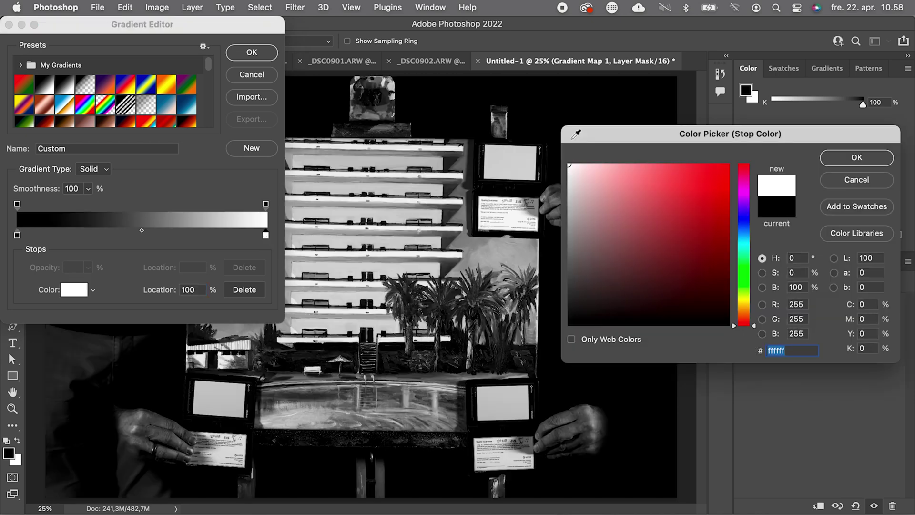
click(840, 160)
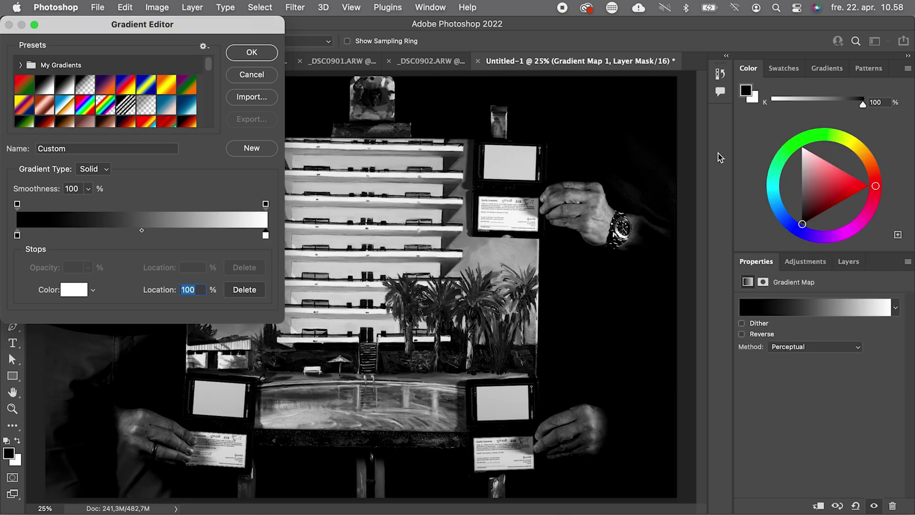
Add a pure red (ff0000) colour stop to the gradient at location 83%
click(194, 235)
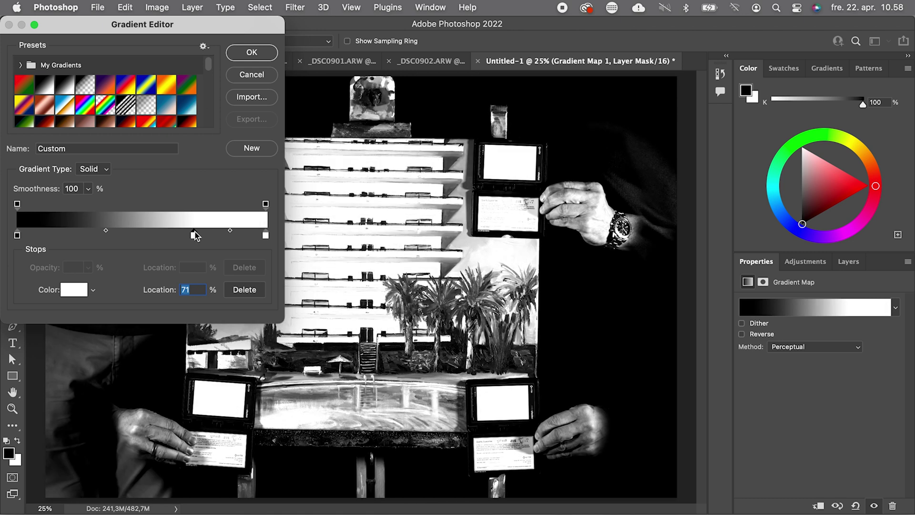
double_click(194, 235)
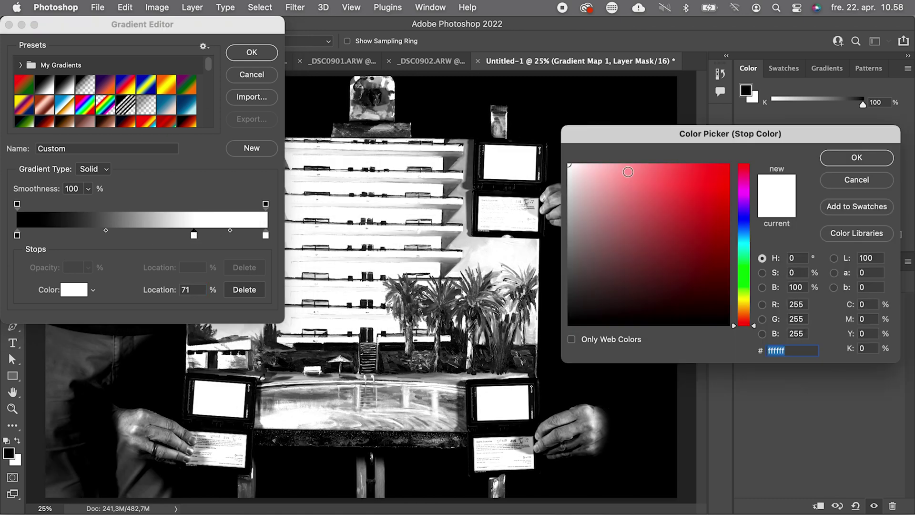
drag(724, 171, 729, 164)
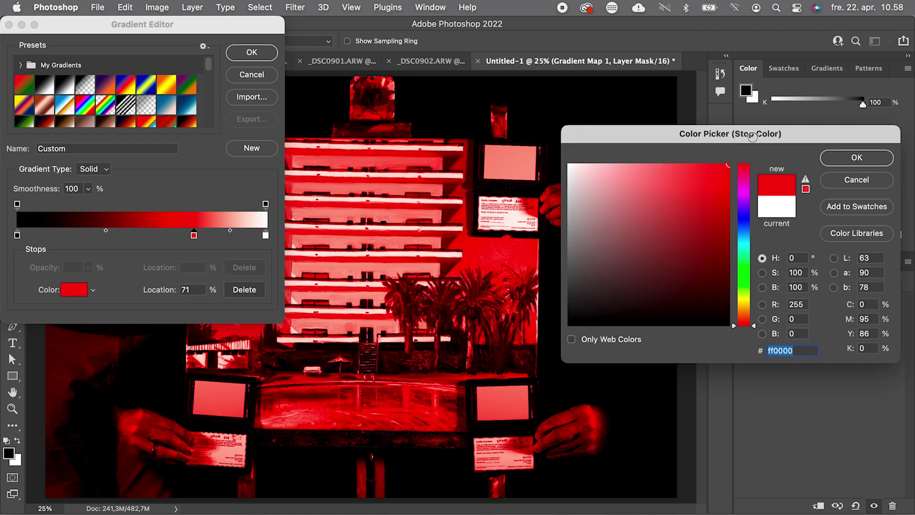
click(839, 160)
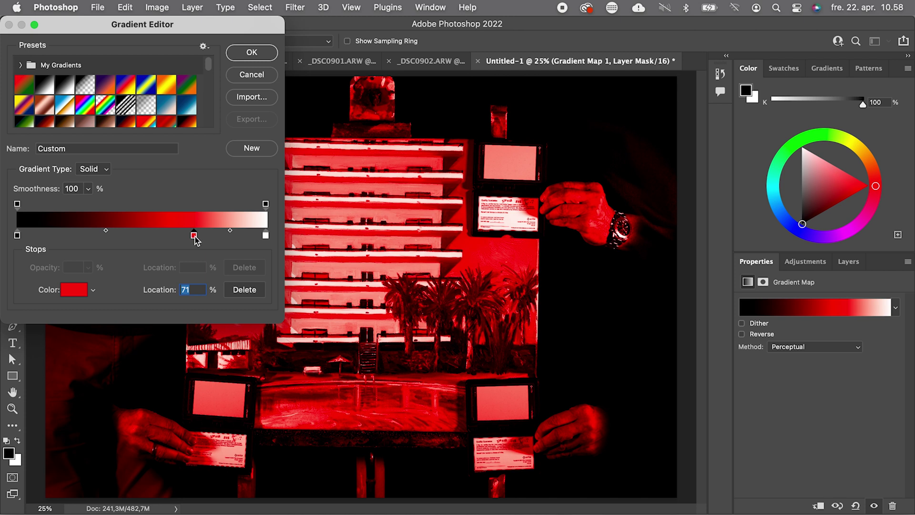
text(83)
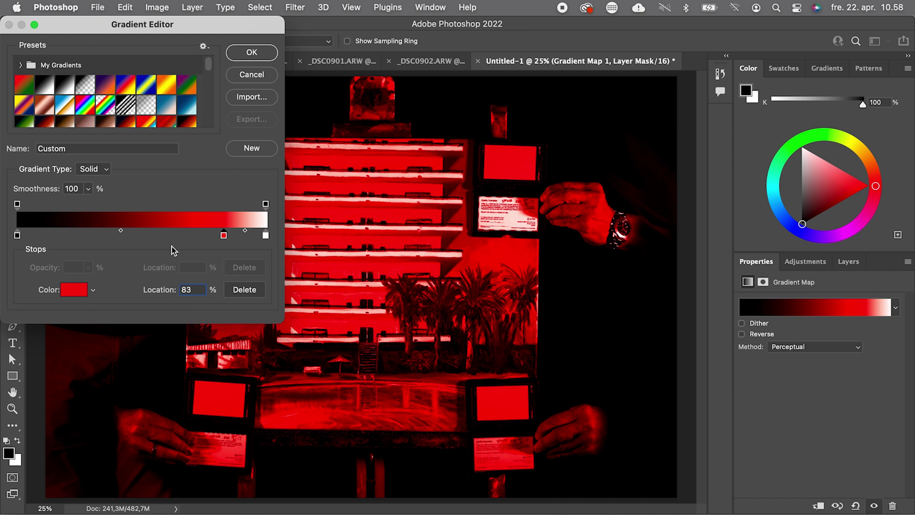
Add a neutral grey stop at location 81% of the gradient, with saturation 0% and brightness 81%
click(210, 235)
text(81)
double_click(221, 235)
click(800, 285)
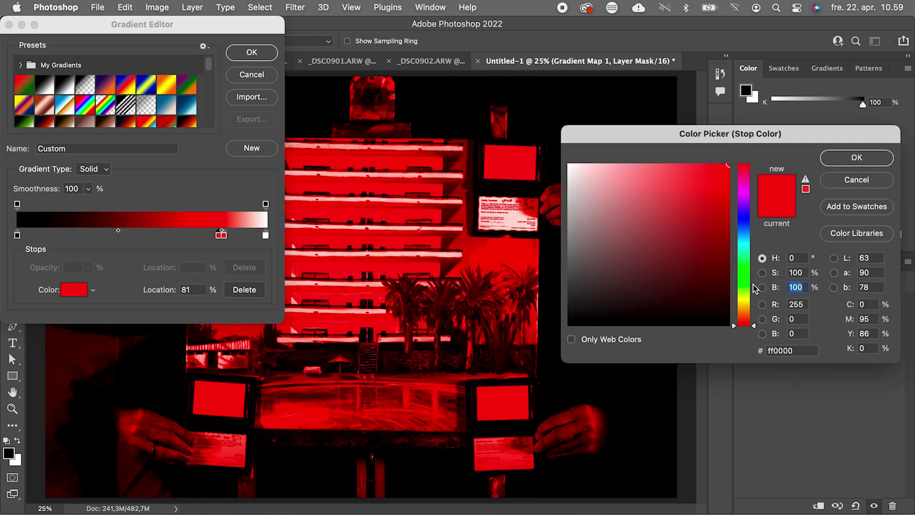
text(81)
click(795, 272)
text(0)
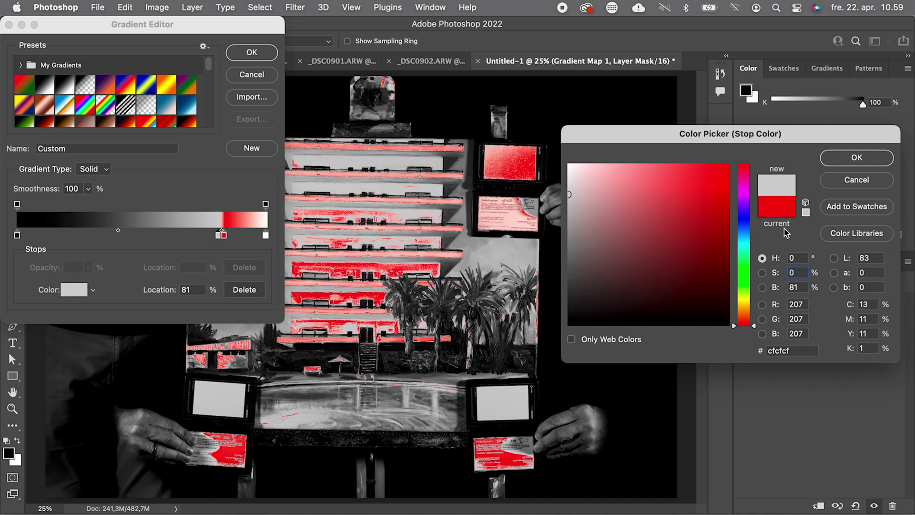
click(856, 157)
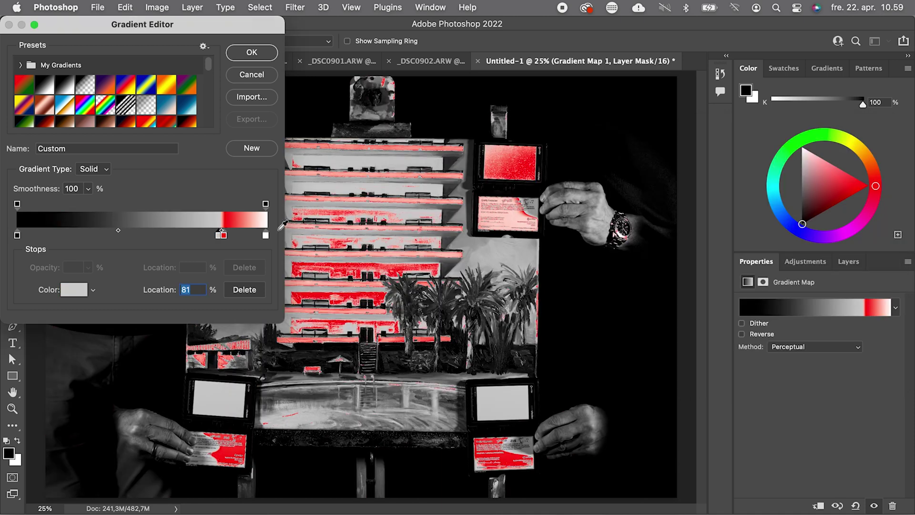
Add a grey stop at location 85% of the gradient, with its brightness set to 85%
click(234, 237)
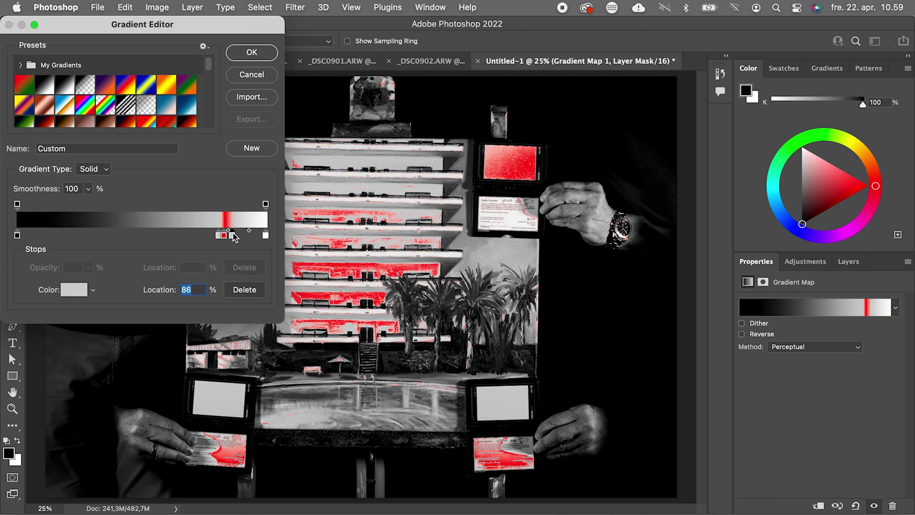
text(85)
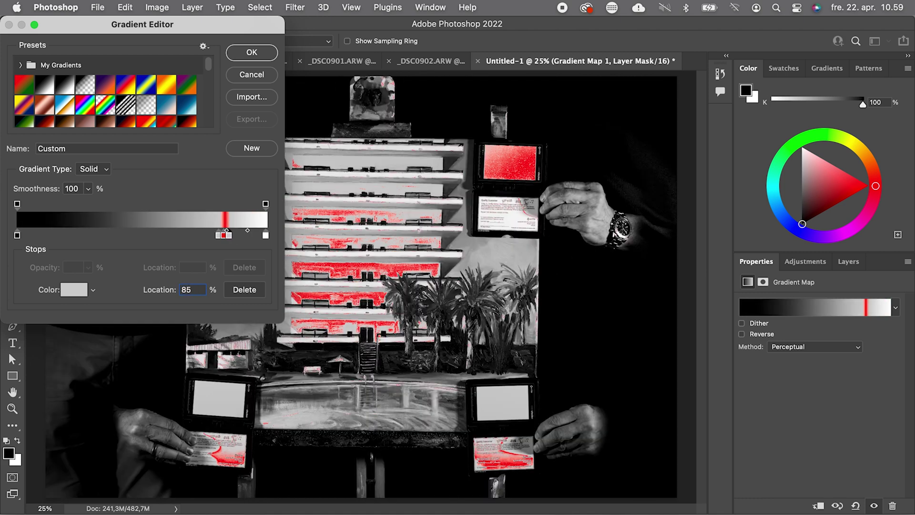
double_click(226, 234)
click(797, 287)
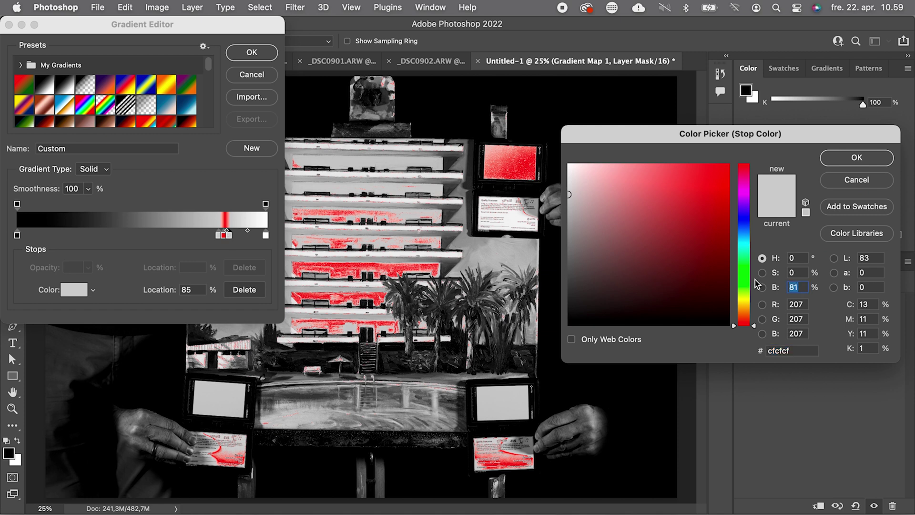
text(85)
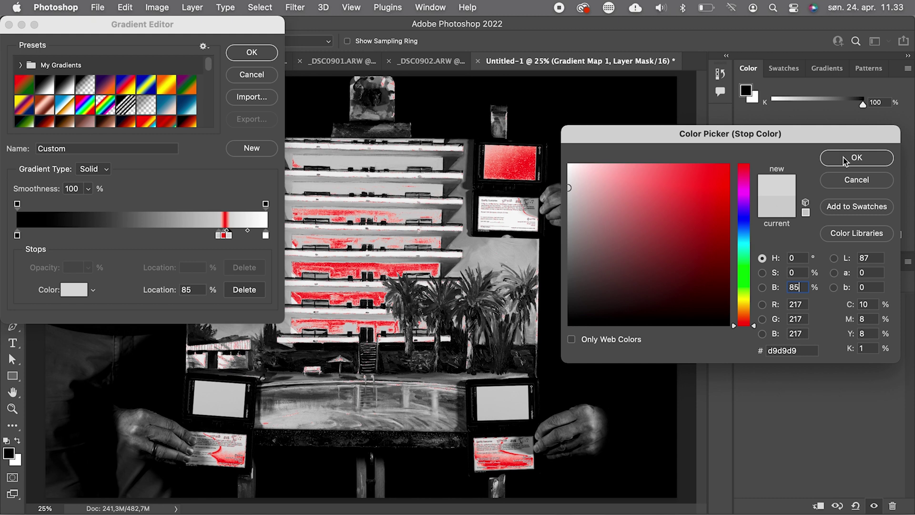
key(Return)
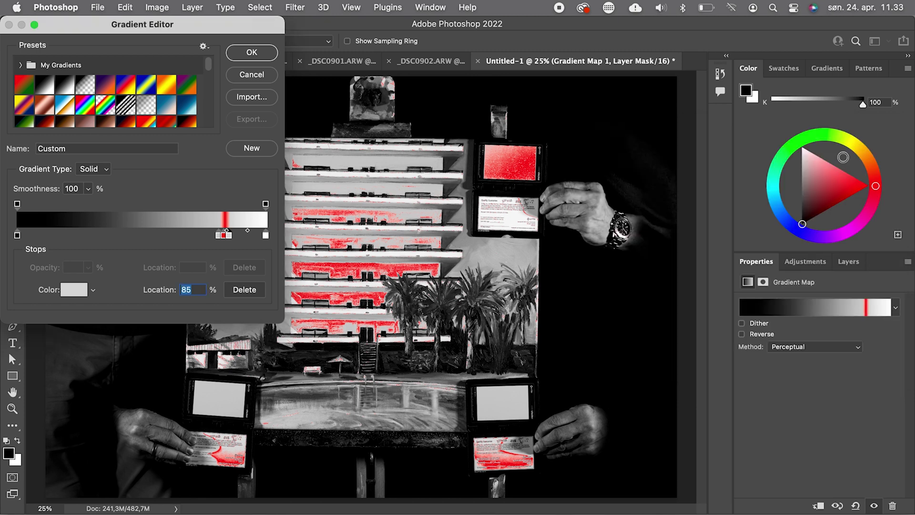
Save the gradient as a new preset named "Grey Card" and apply it to the gradient map
click(67, 148)
text(Grey Card)
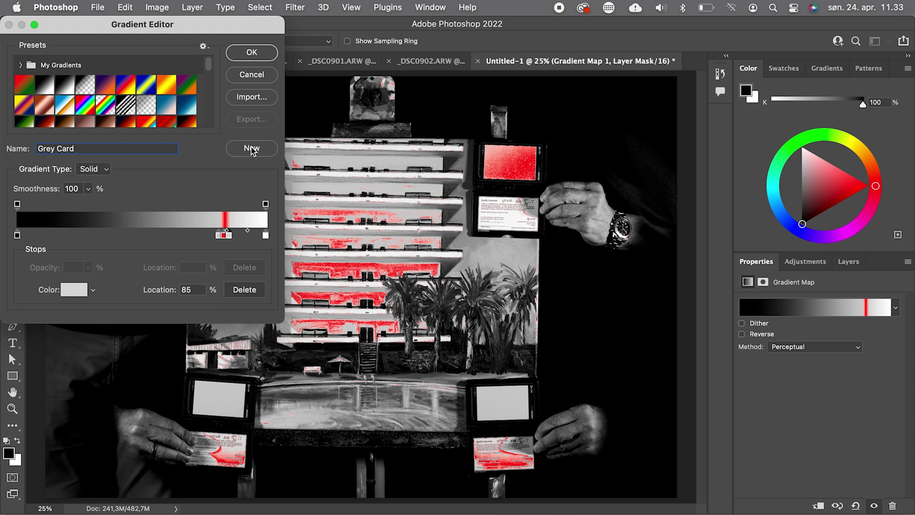
click(252, 148)
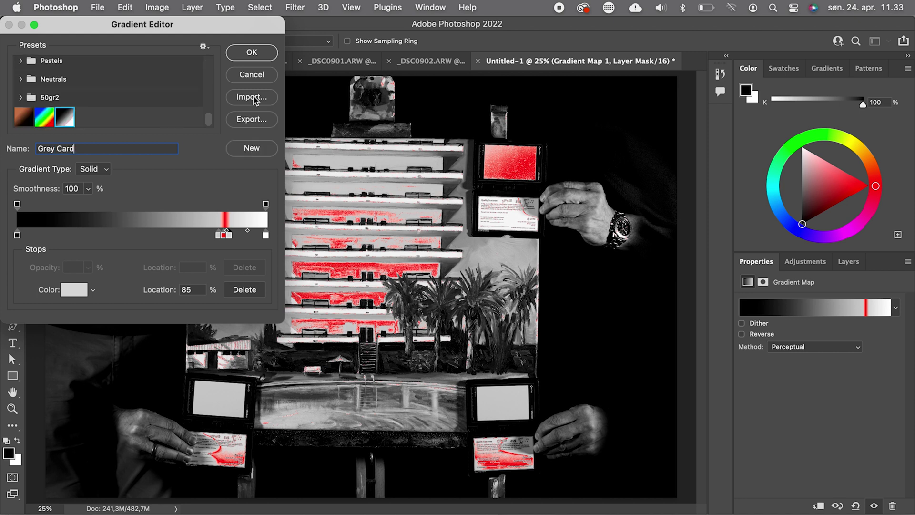
click(250, 54)
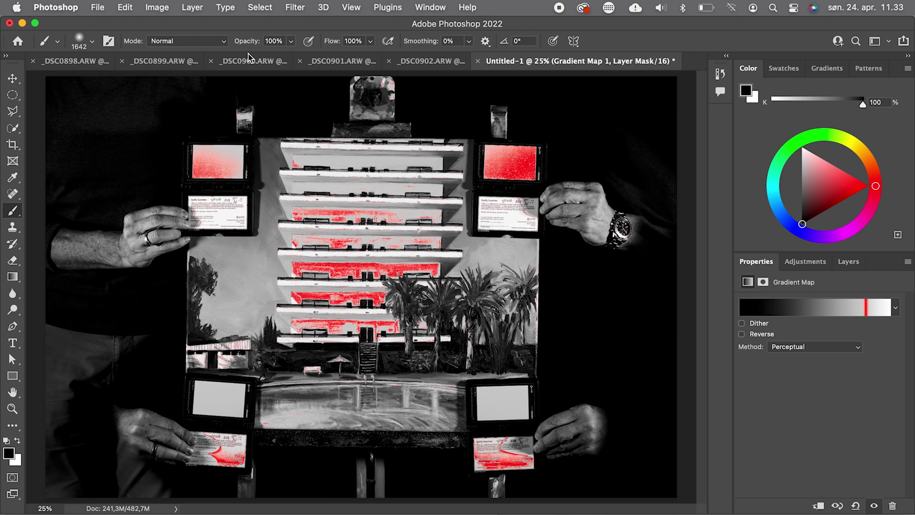
Delete the gradient map layer and add a fresh Gradient Map adjustment using the saved Grey Card preset
click(848, 262)
drag(781, 349, 895, 509)
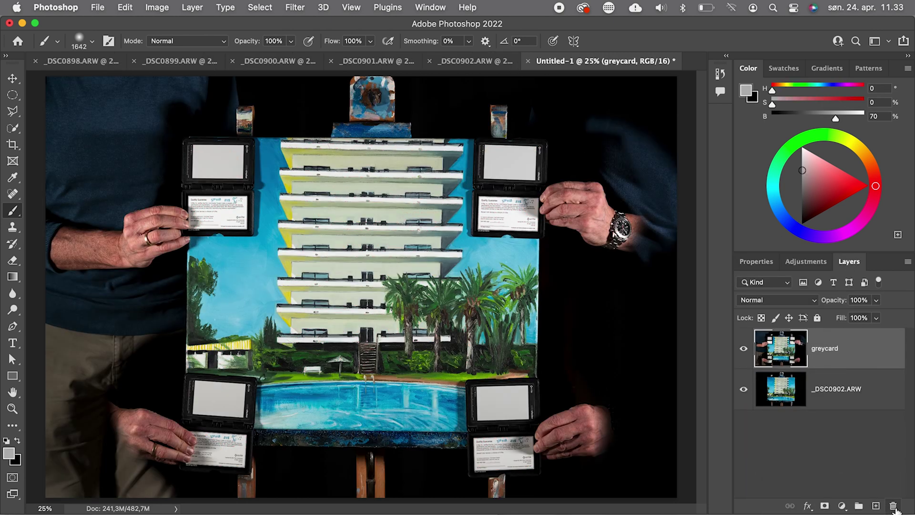
click(842, 506)
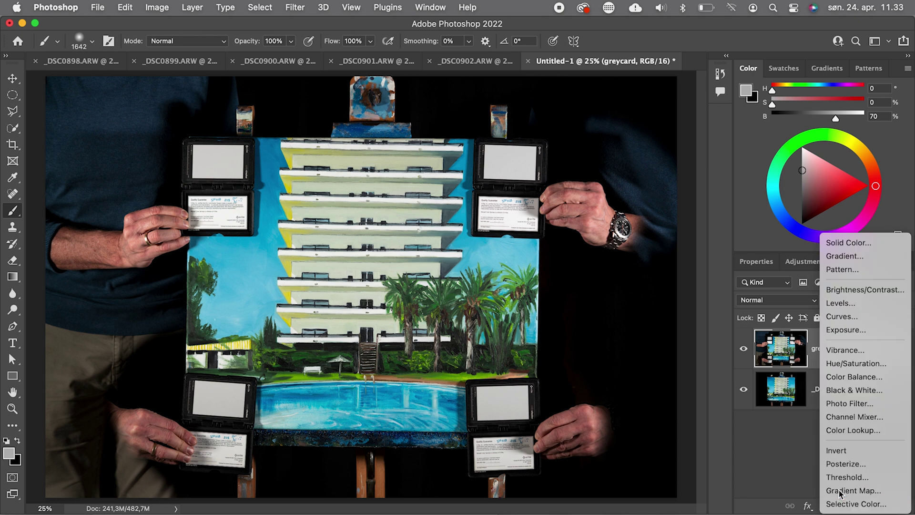
click(839, 491)
click(813, 309)
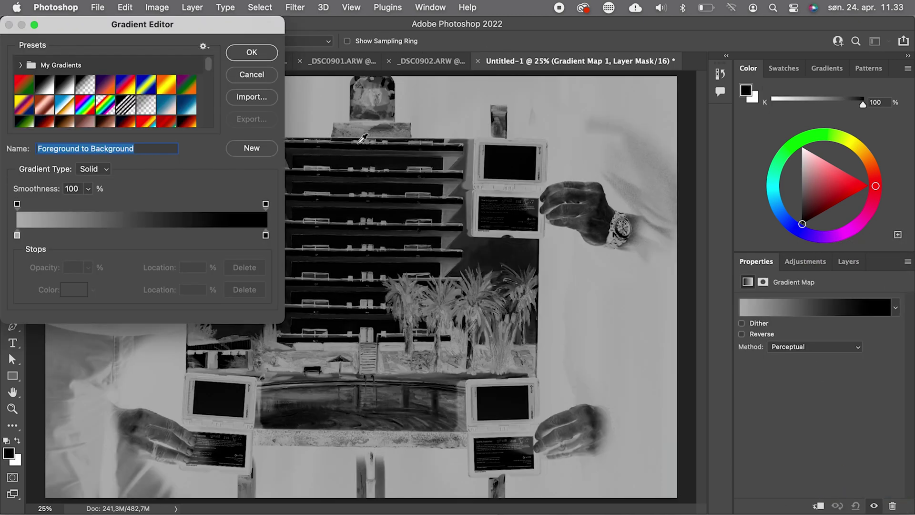
scroll(161, 112, down, 5)
click(65, 117)
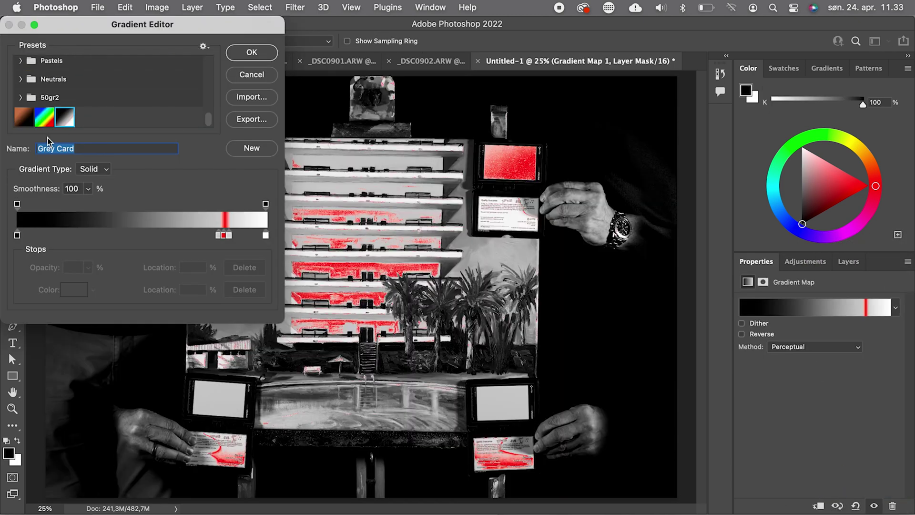
click(244, 51)
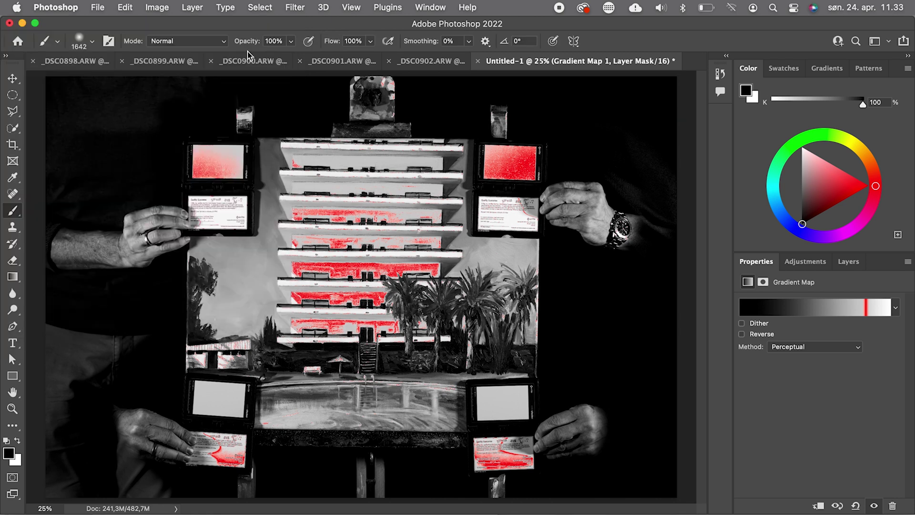
Add a Curves adjustment directly above the greycard layer, beneath the gradient map
click(849, 262)
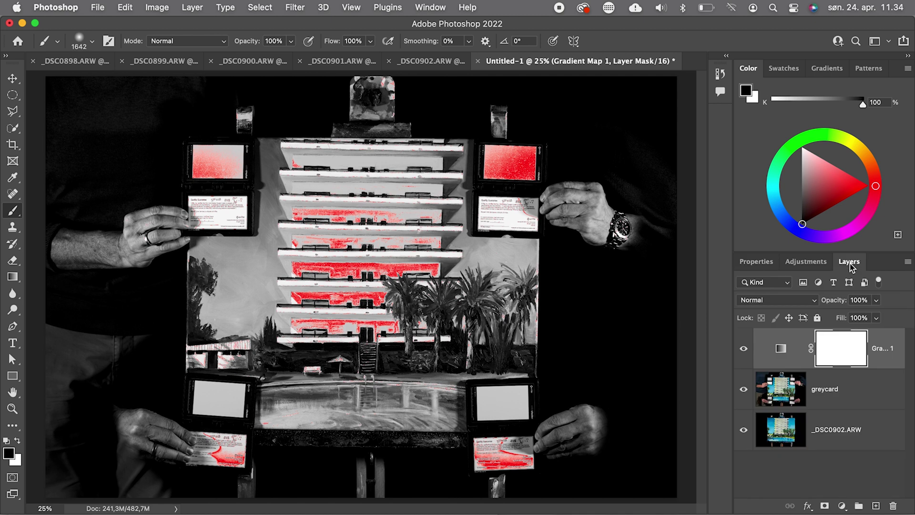
click(851, 391)
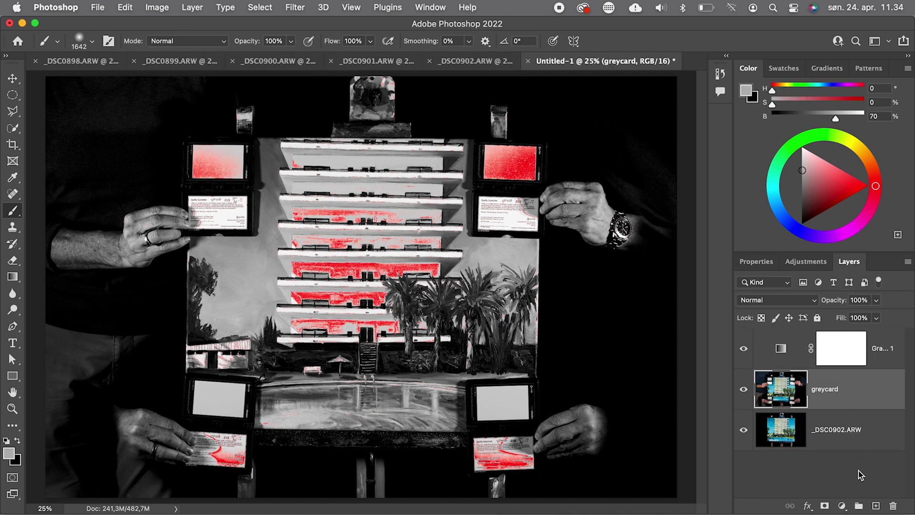
click(843, 506)
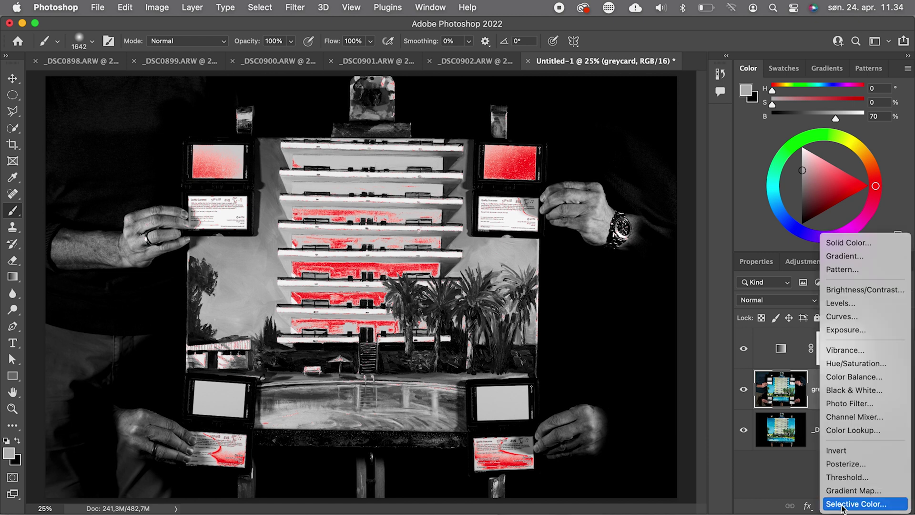
click(843, 317)
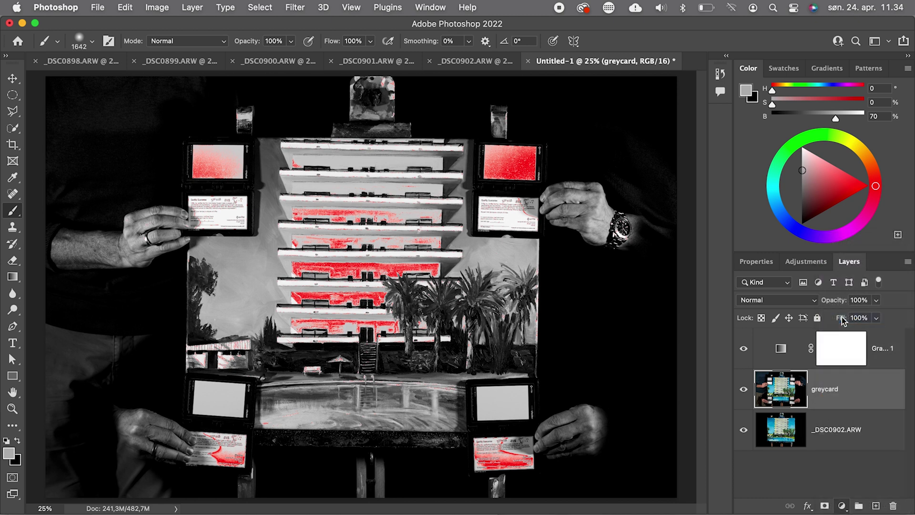
Sample the upper-right grey card with the Curves on-image adjustment and brighten that curve point slightly until both upper cards read red
click(748, 322)
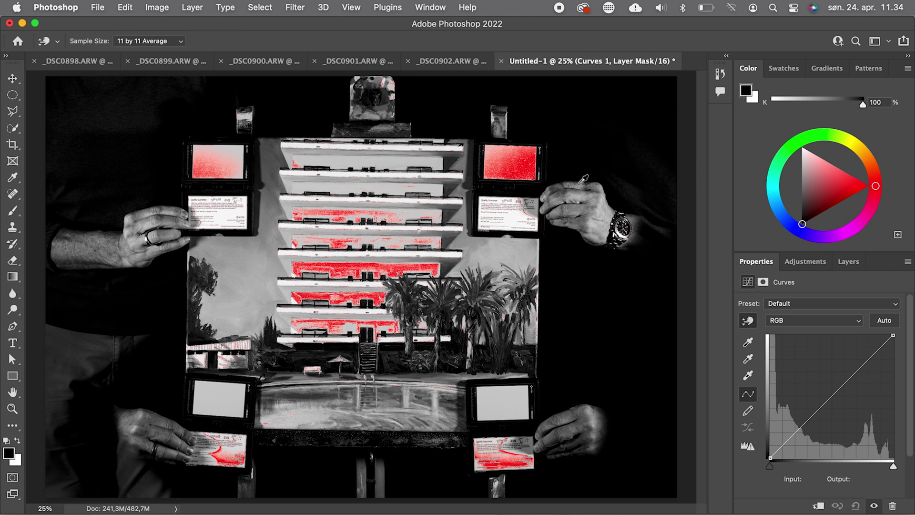
click(512, 167)
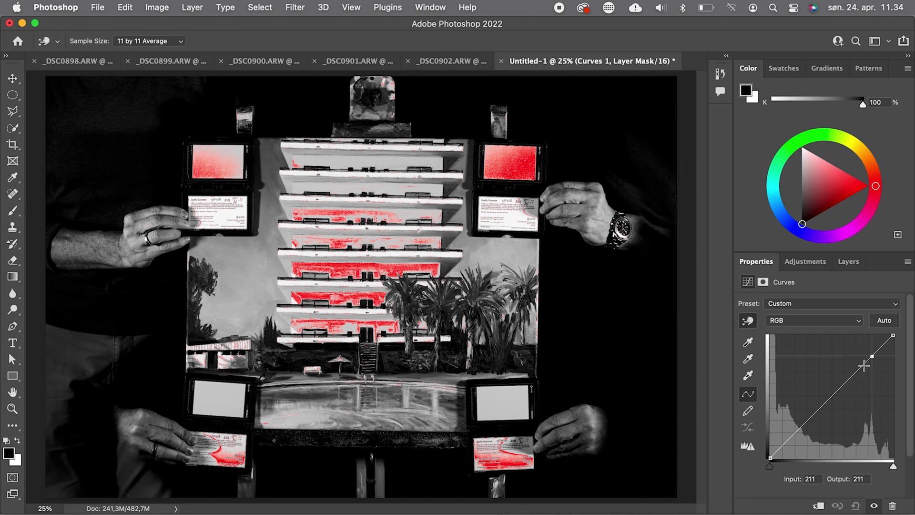
mouse_move(872, 356)
mouse_down()
mouse_move(872, 370)
mouse_move(871, 356)
mouse_up()
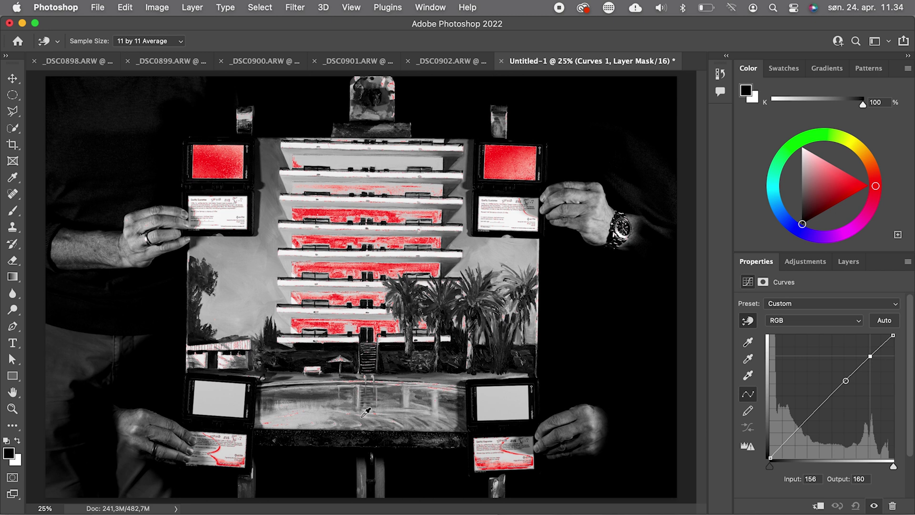
Hide the gradient map to inspect the painting in colour, and show it again
click(849, 261)
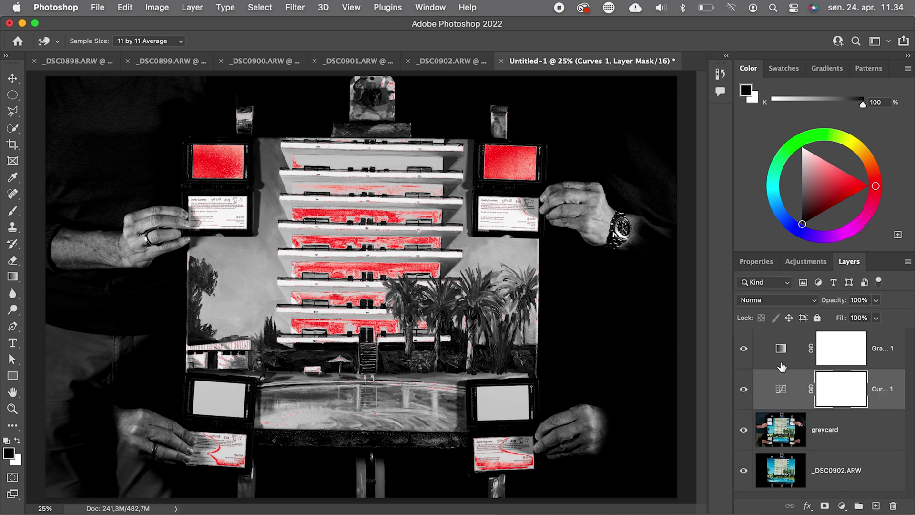
click(744, 352)
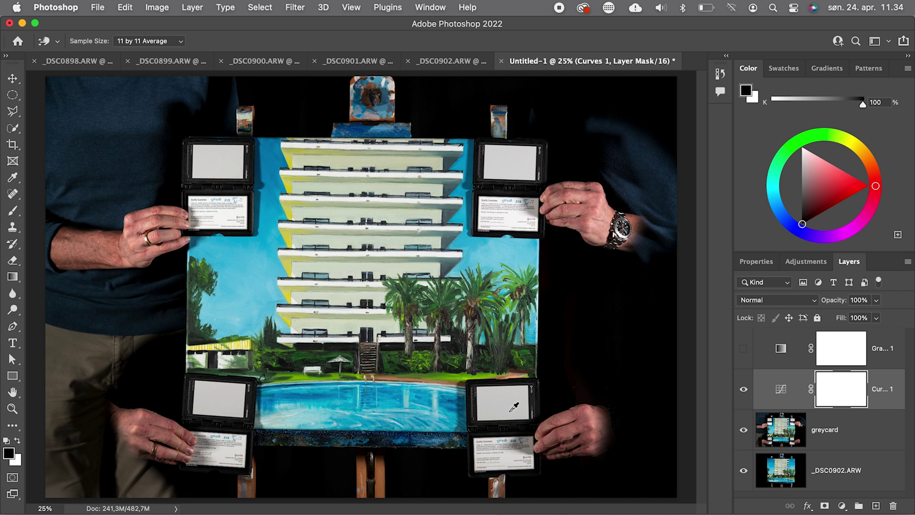
click(744, 350)
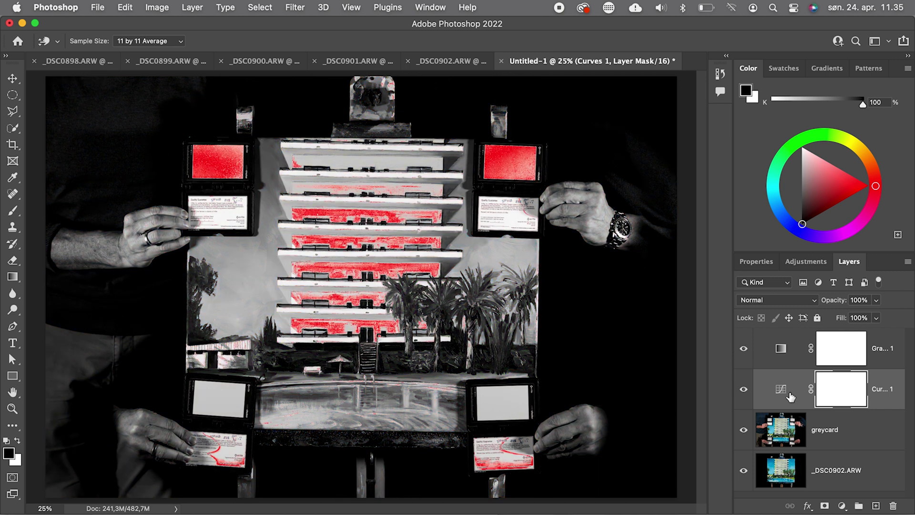
Add a second Curves adjustment layer between the first Curves layer and the gradient map
click(843, 505)
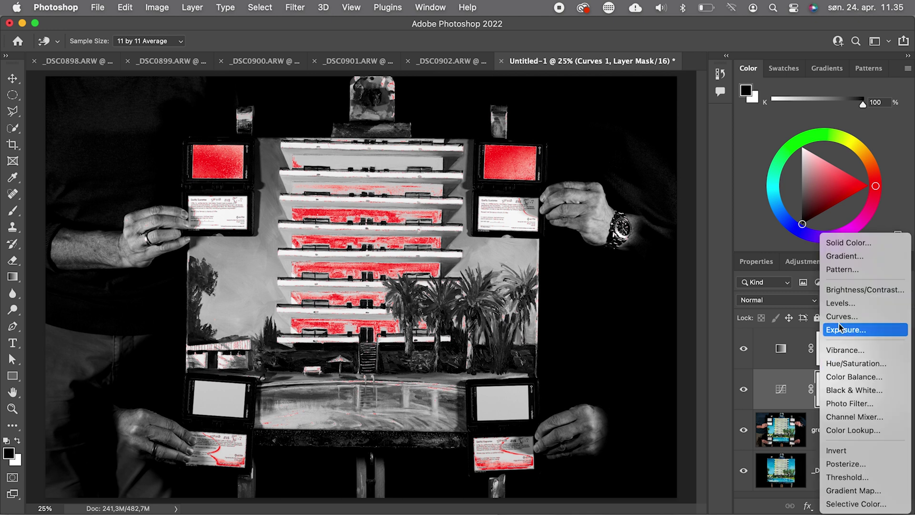
click(835, 317)
key(b)
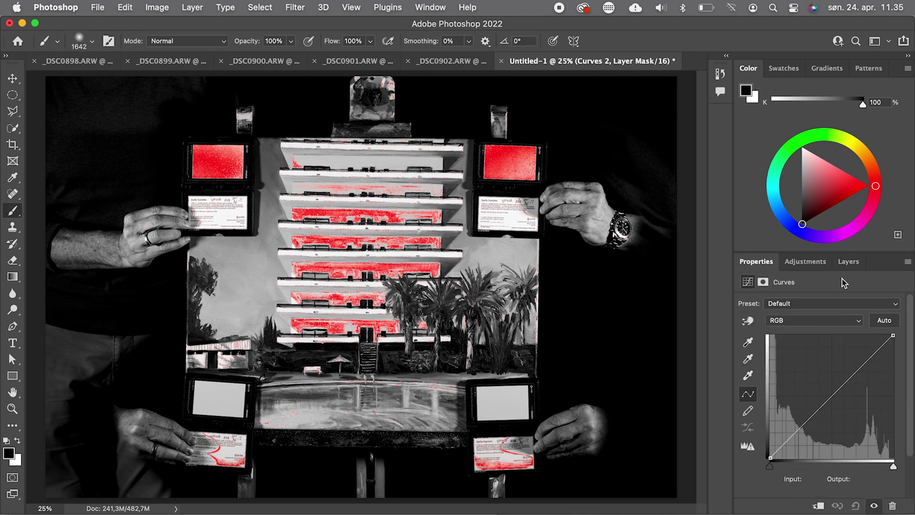
click(848, 264)
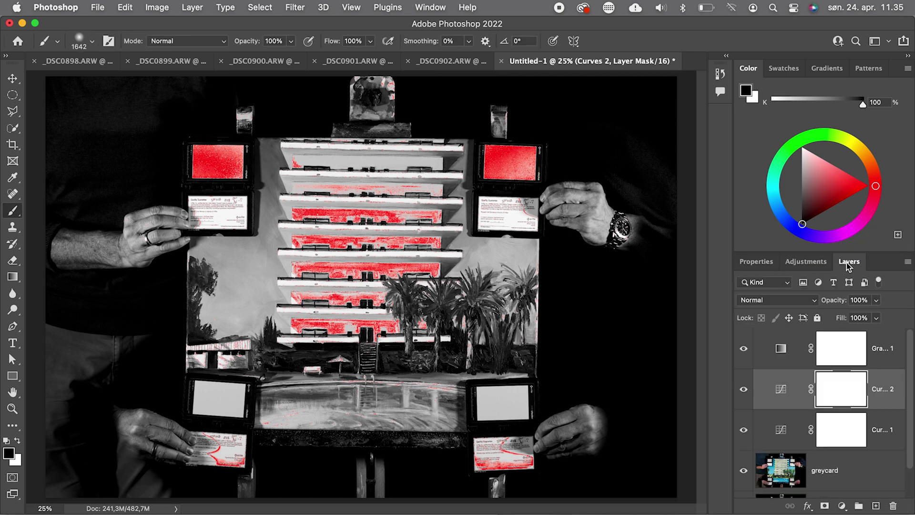
Fill the second Curves layer's mask with a vertical black-to-white gradient running from the painting's top edge to its bottom edge
click(12, 277)
click(85, 40)
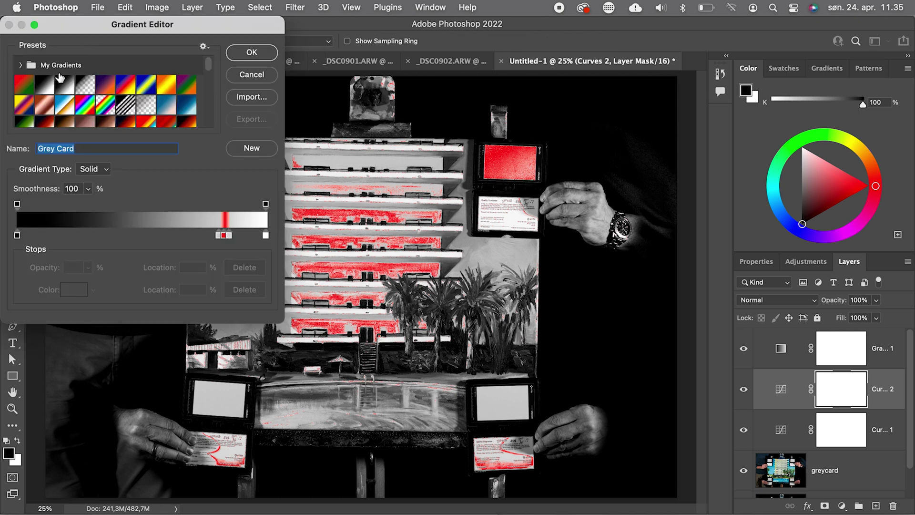
click(63, 84)
click(247, 56)
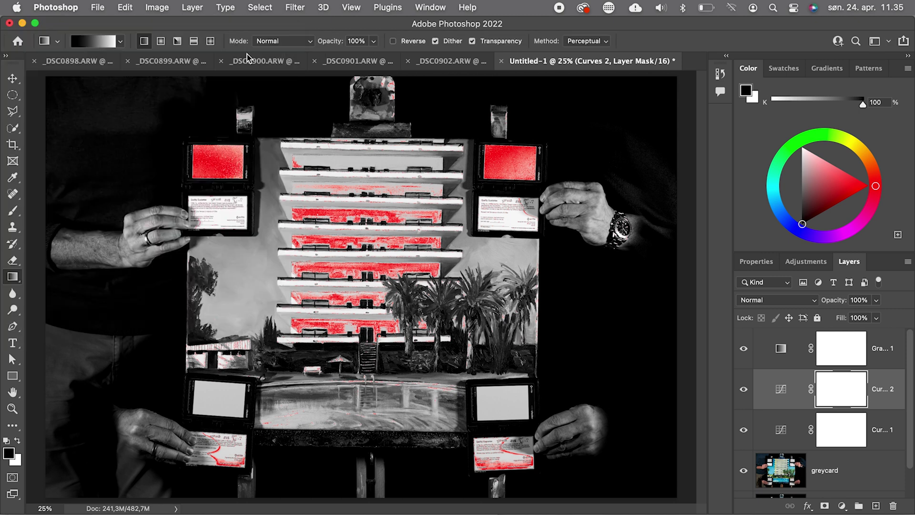
drag(279, 143, 274, 432)
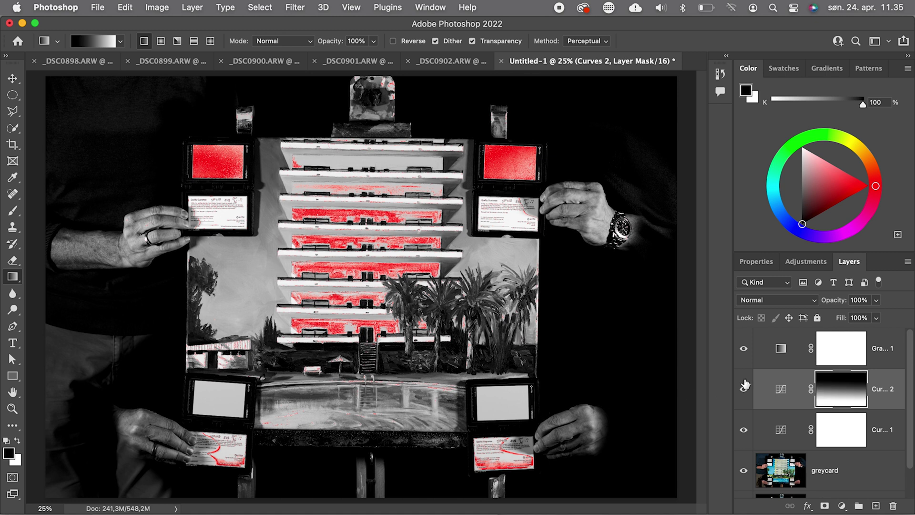
Brighten the second Curves layer by raising a curve point to input 180, output 197 so the lower cards read red
click(782, 390)
double_click(782, 389)
mouse_move(865, 364)
mouse_down()
mouse_move(865, 373)
mouse_move(856, 362)
mouse_up()
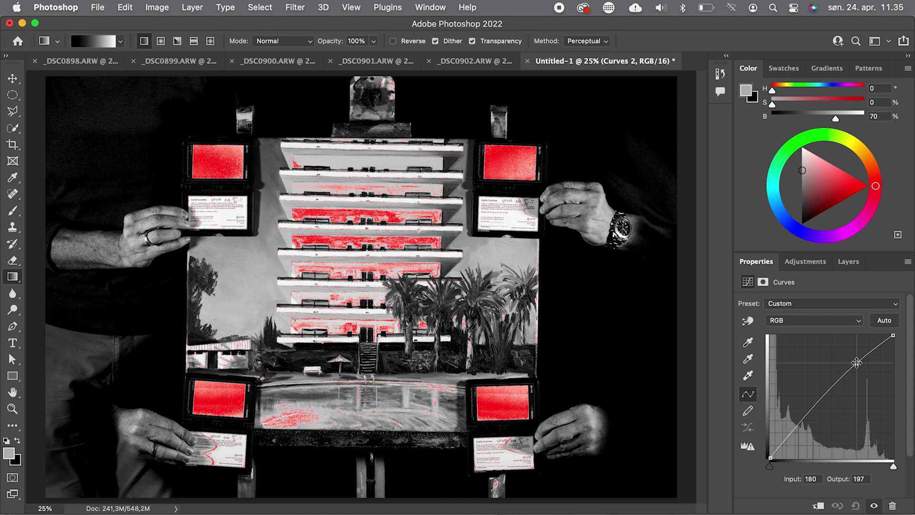
Hide the gradient map and greycard layers, comparing the colour image with the second Curves layer off and on
click(848, 261)
click(743, 348)
click(743, 389)
click(744, 389)
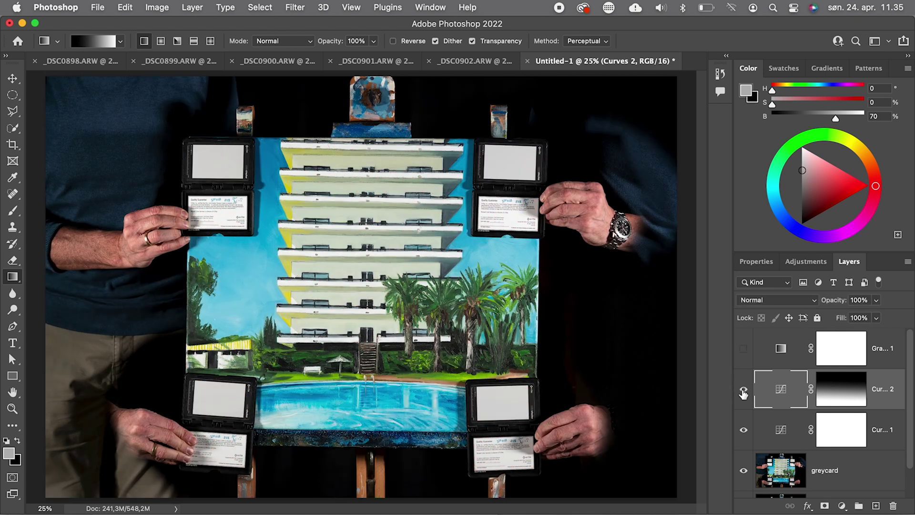
click(743, 473)
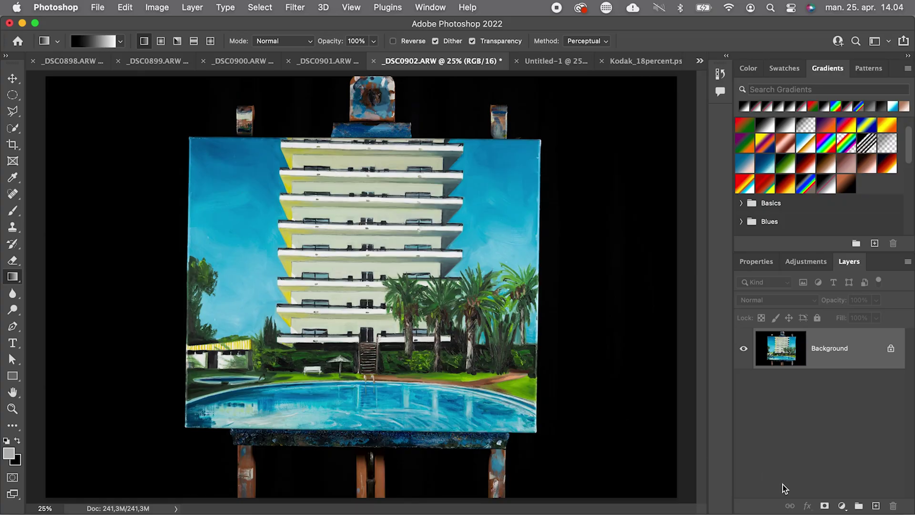
Add a Gradient Map adjustment to _DSC0902.ARW using the "50gr" gradient preset
click(842, 506)
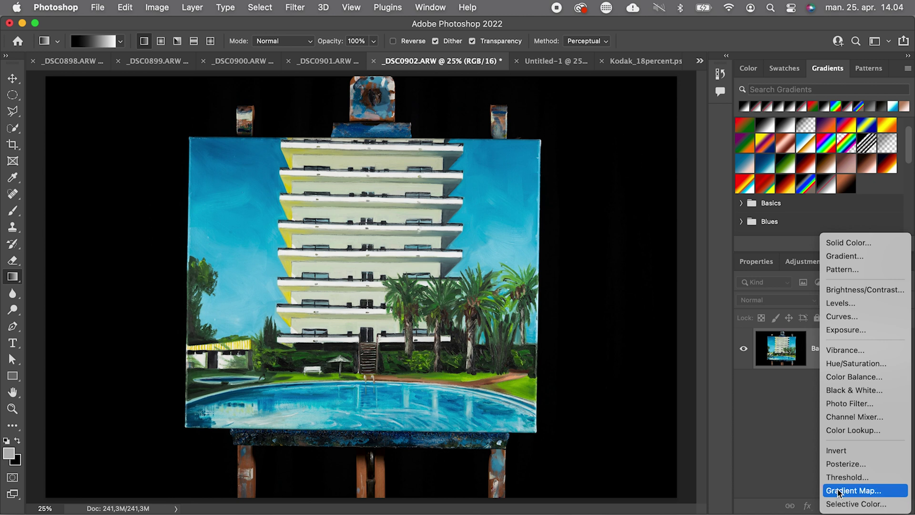
click(846, 491)
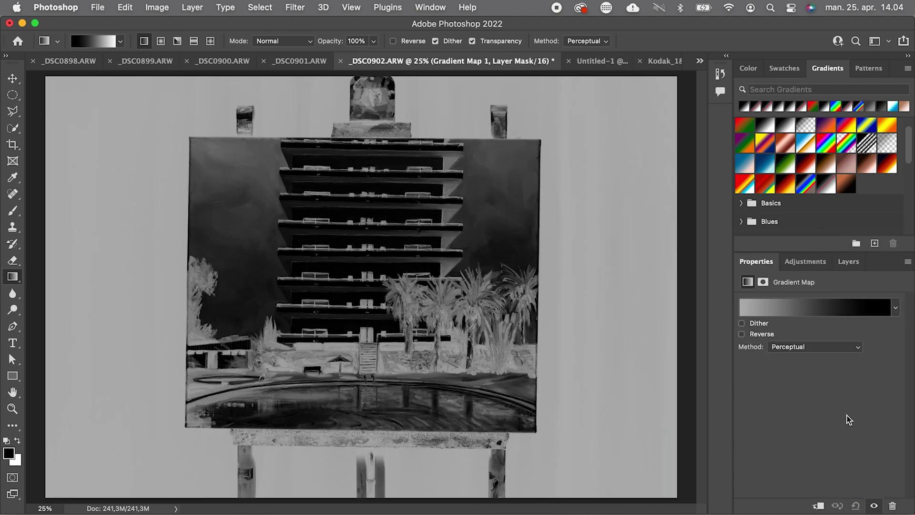
click(817, 313)
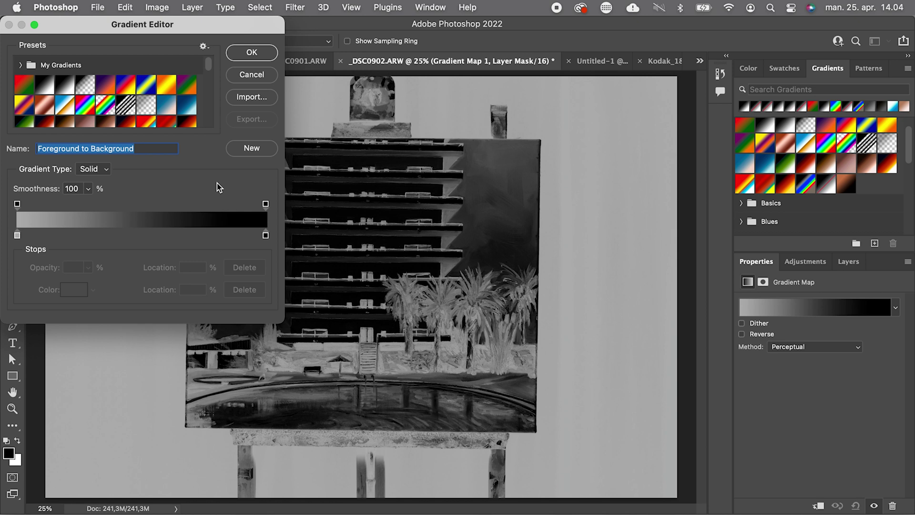
scroll(140, 127, down, 2)
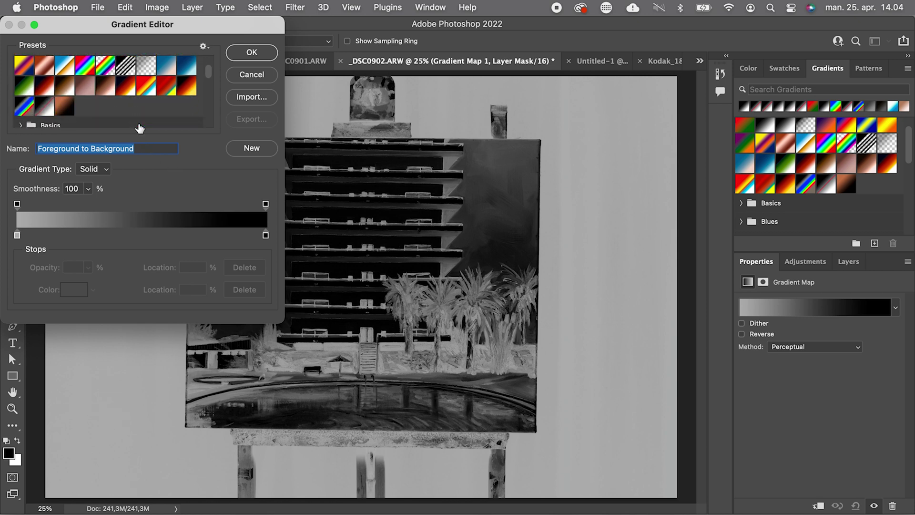
click(44, 105)
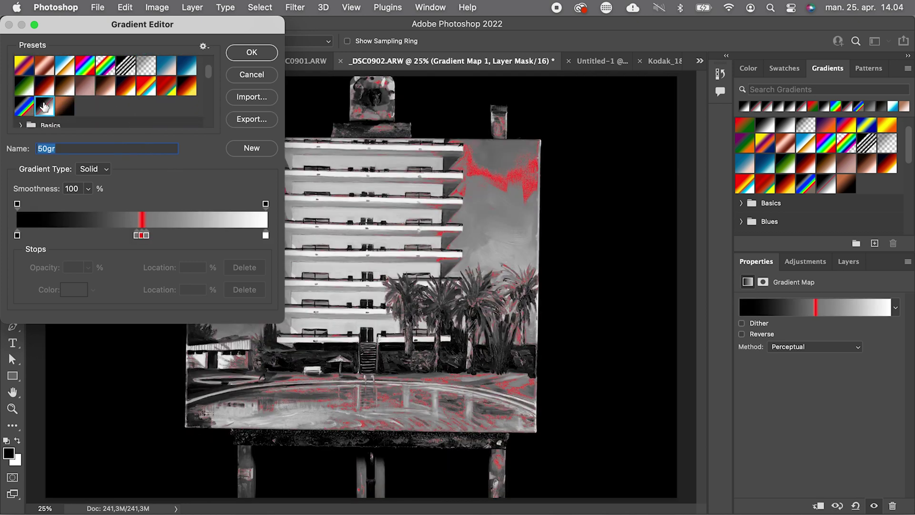
click(246, 54)
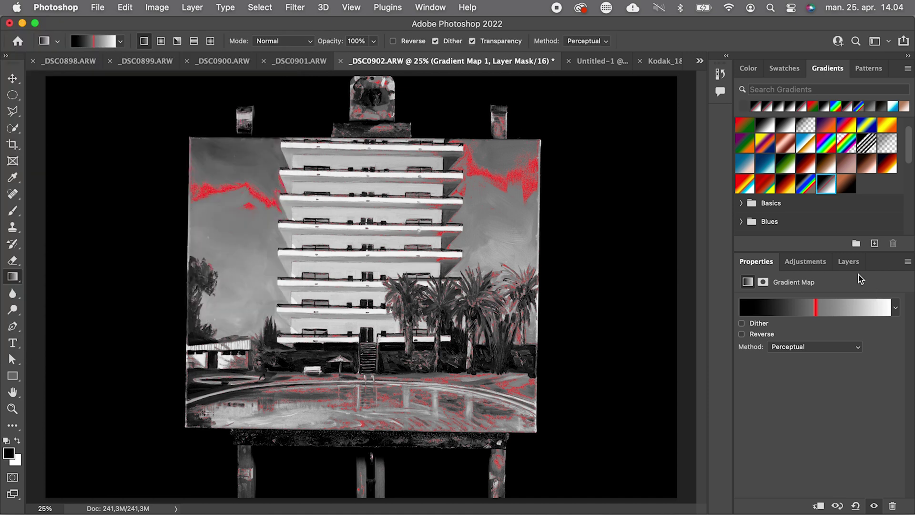
click(846, 261)
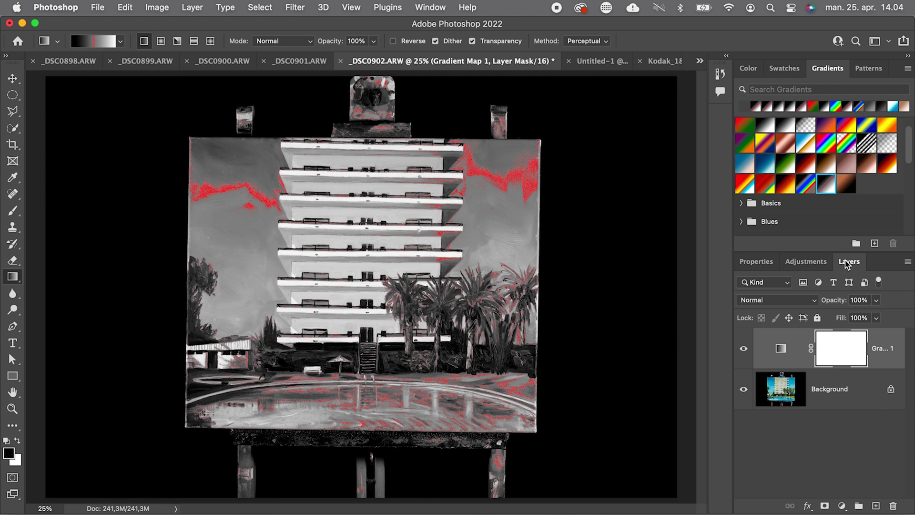
Export the gradient map as a color lookup table in CUBE format, saved as "50percent.lut" in the Skrivebord folder
click(98, 7)
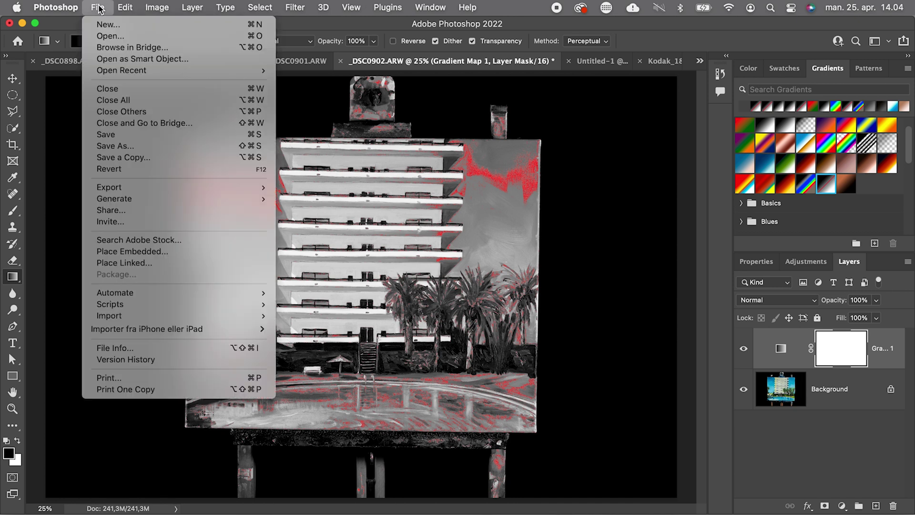
mouse_move(144, 190)
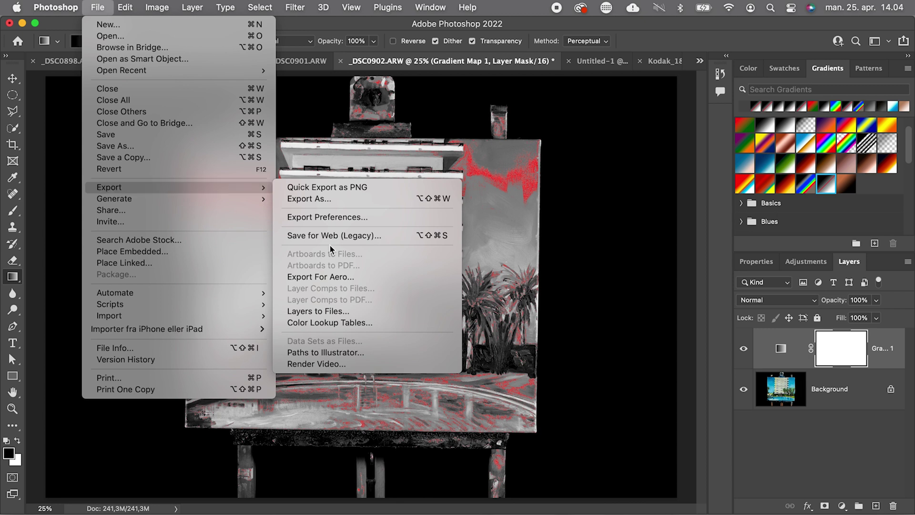
click(323, 324)
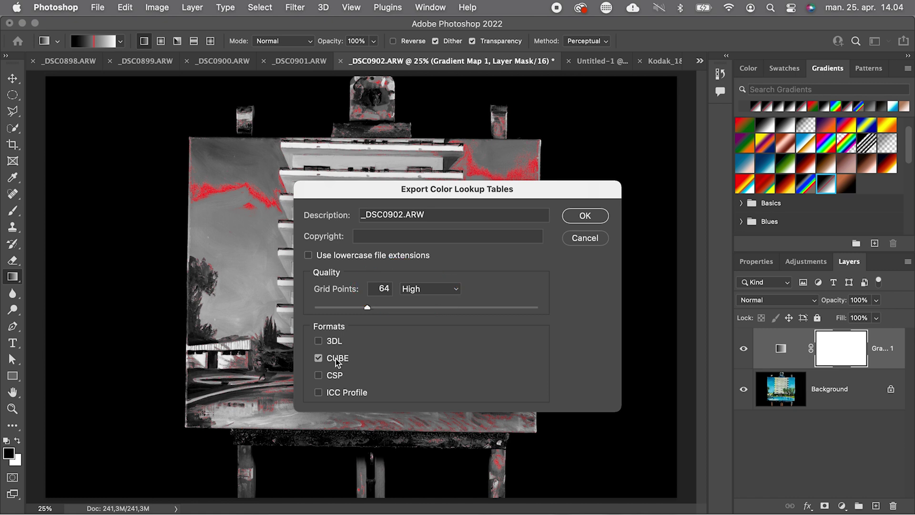
click(584, 217)
drag(484, 77, 433, 82)
text(50percent.lut)
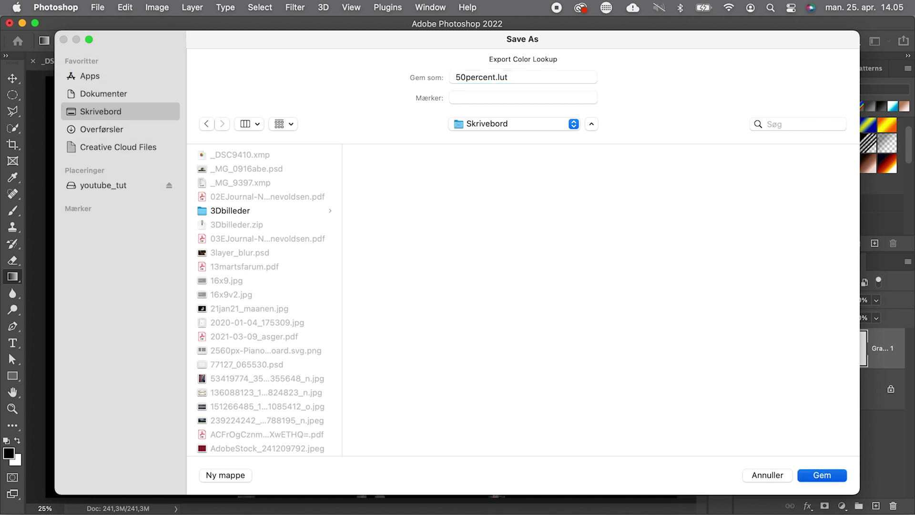
key(Return)
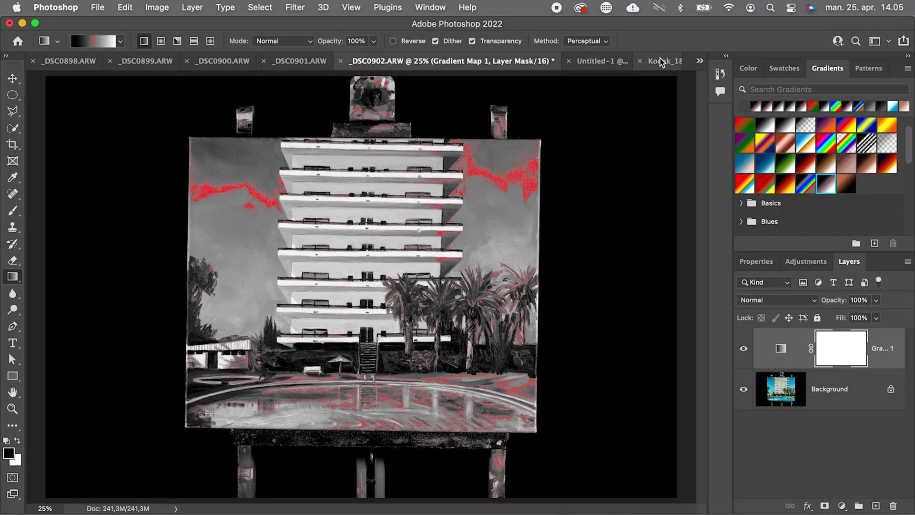
Switch to the Kodak_18percent.psd document and add a Color Lookup adjustment layer
click(661, 61)
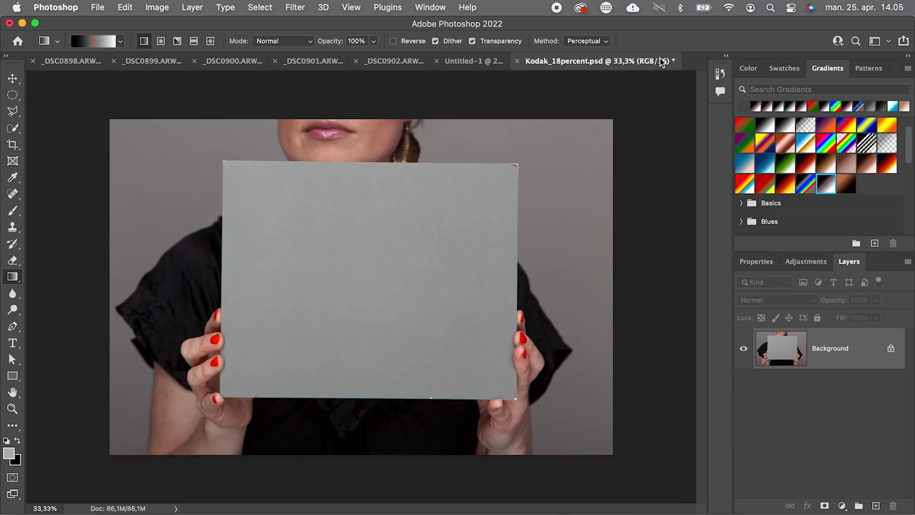
click(842, 506)
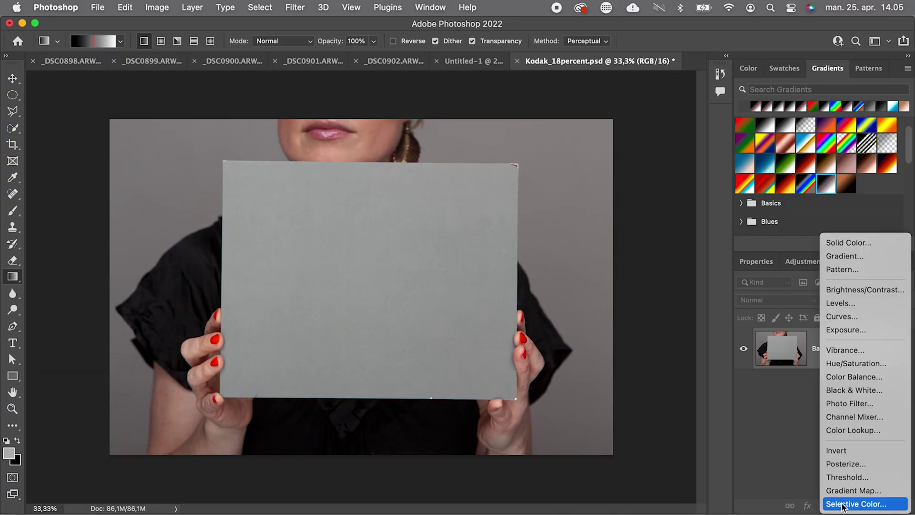
click(796, 437)
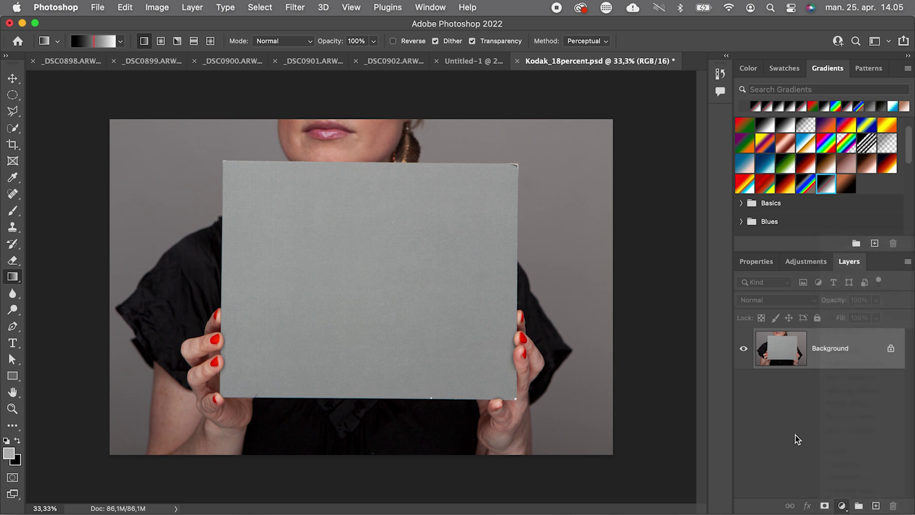
click(808, 262)
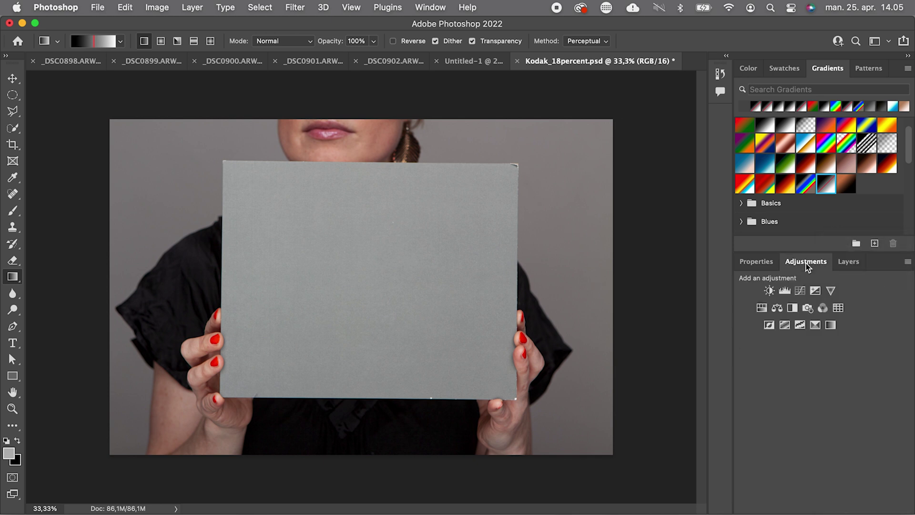
click(838, 309)
Load the 50percent.CUBE file as the Color Lookup layer's 3DLUT
click(817, 304)
click(815, 302)
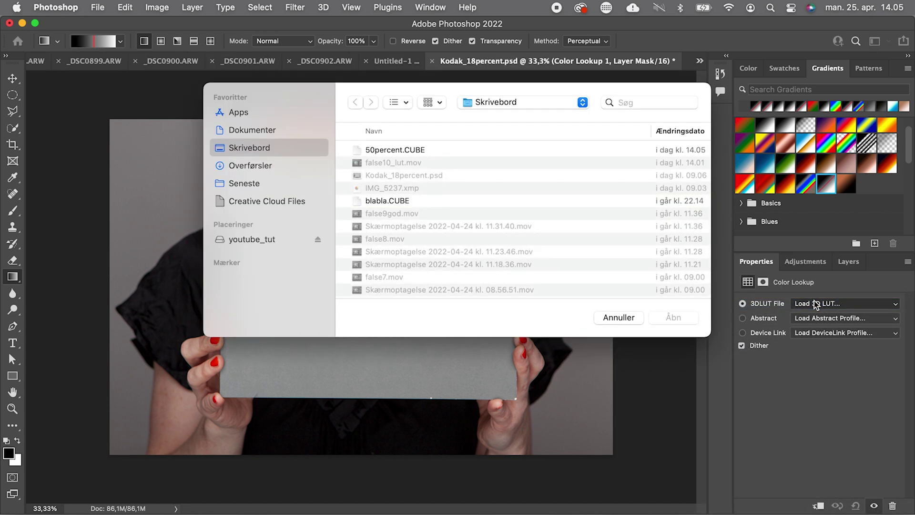
click(389, 151)
click(679, 318)
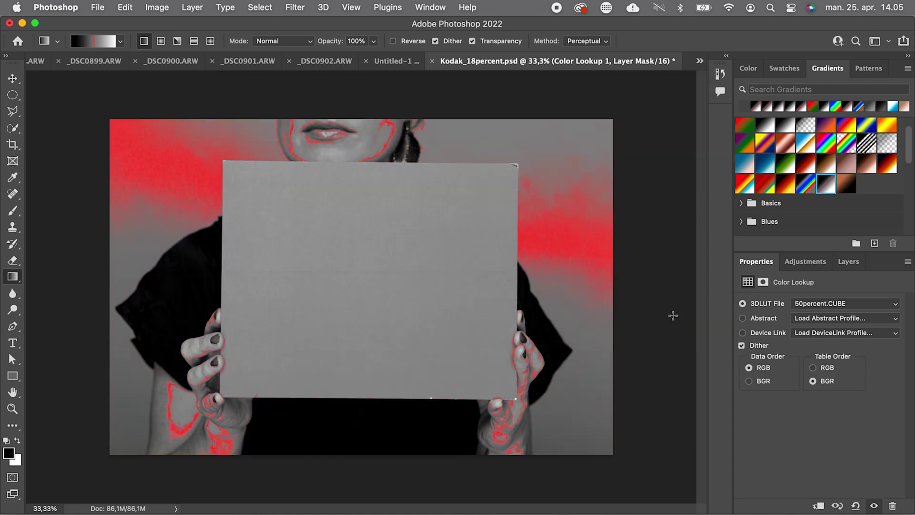
Add a Curves adjustment directly above the Background layer and pull its midtones down to input 135, output 111
click(843, 262)
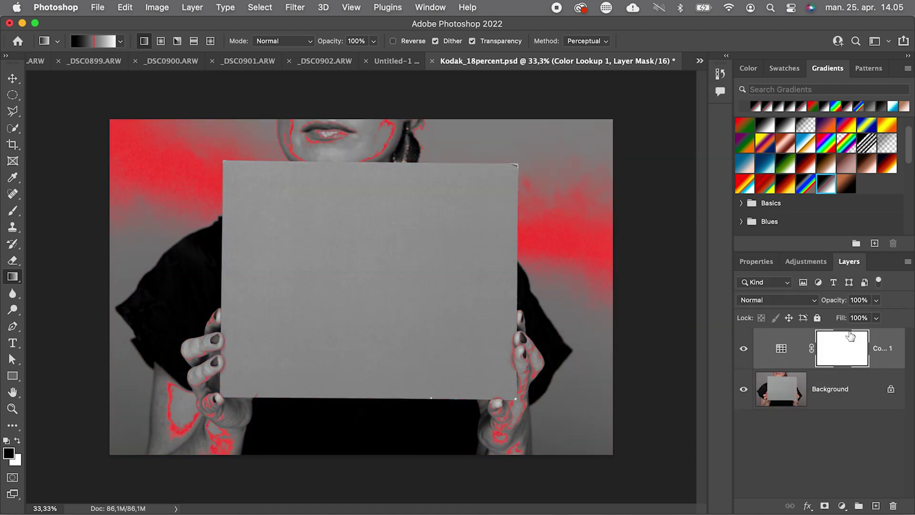
click(835, 385)
click(842, 506)
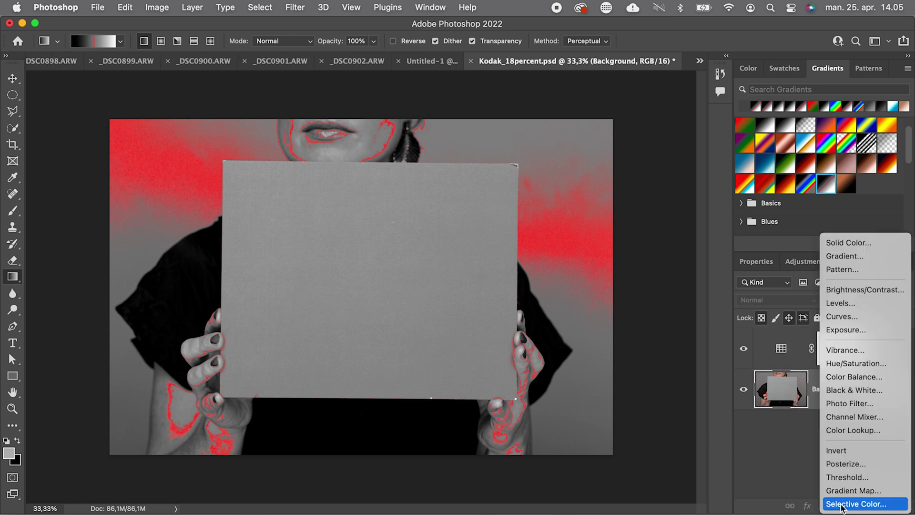
click(830, 317)
drag(837, 390, 835, 404)
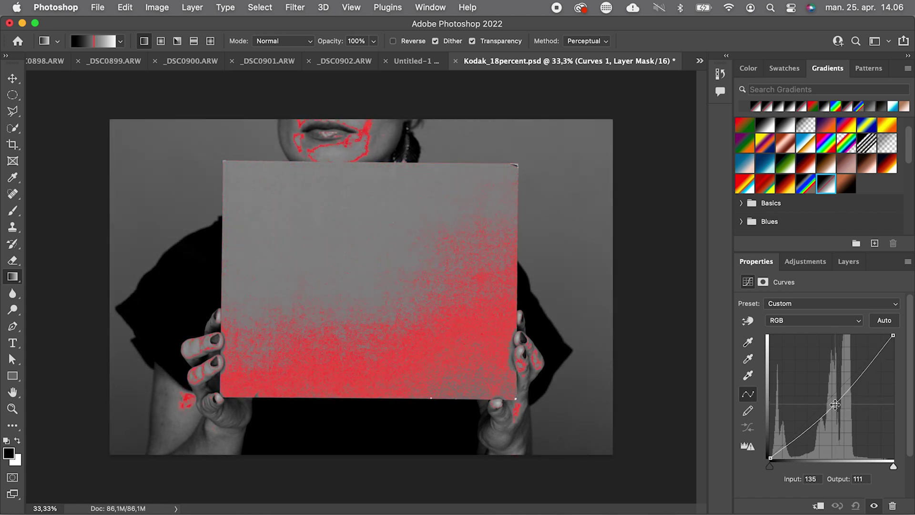
Add a second Curves layer masked with a diagonal "Black, White" gradient across the grey card, setting its curve point to input 148, output 127
click(800, 263)
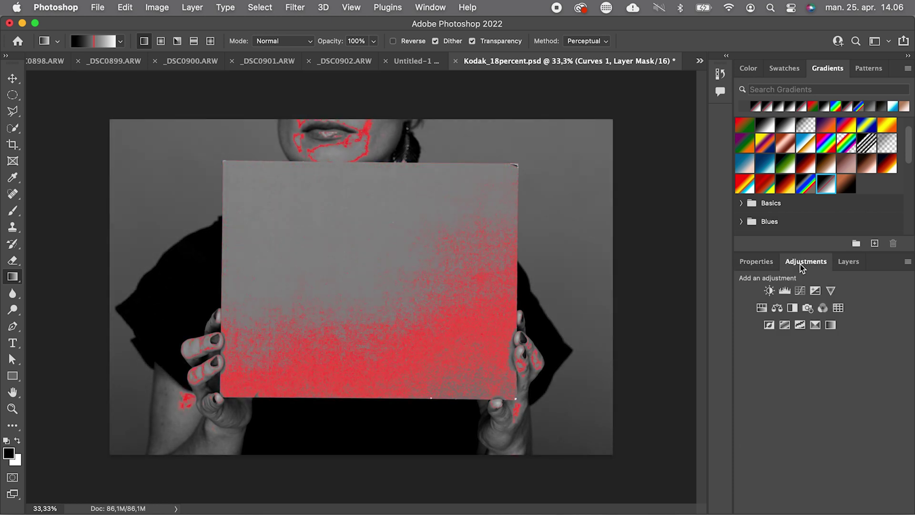
click(800, 291)
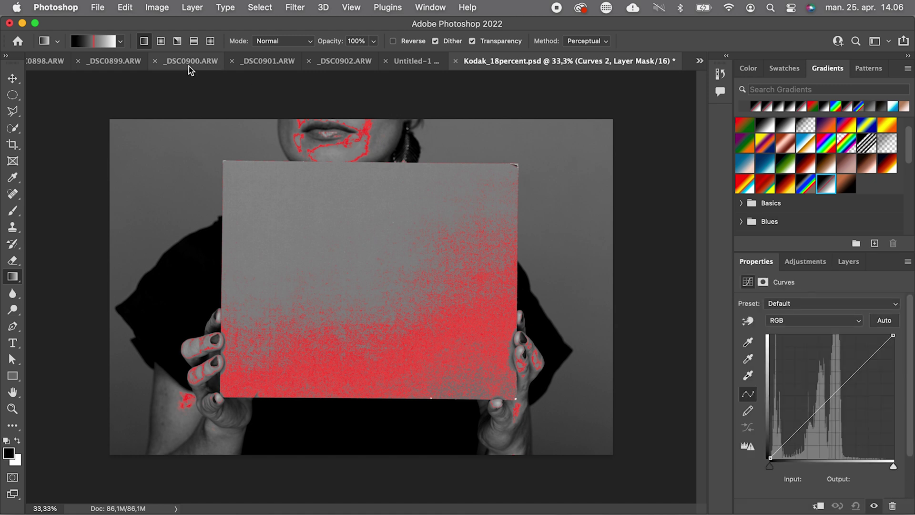
click(106, 42)
click(67, 85)
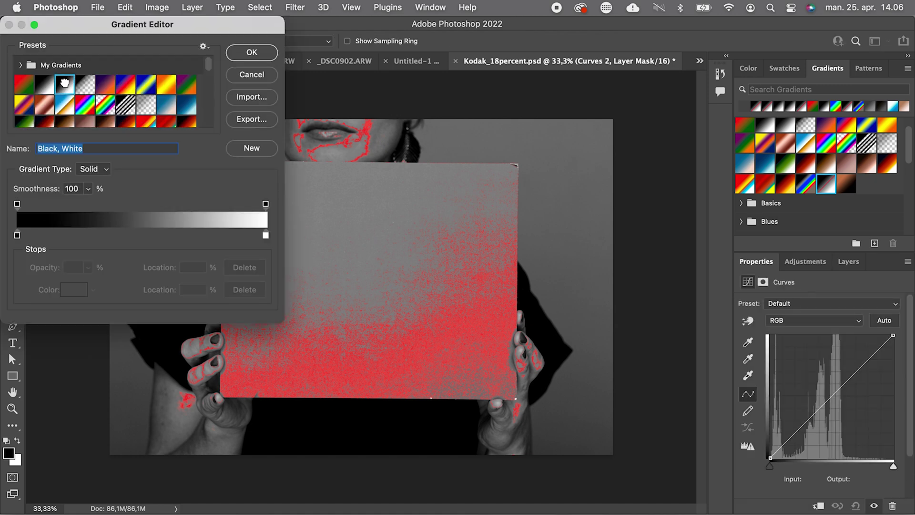
click(240, 56)
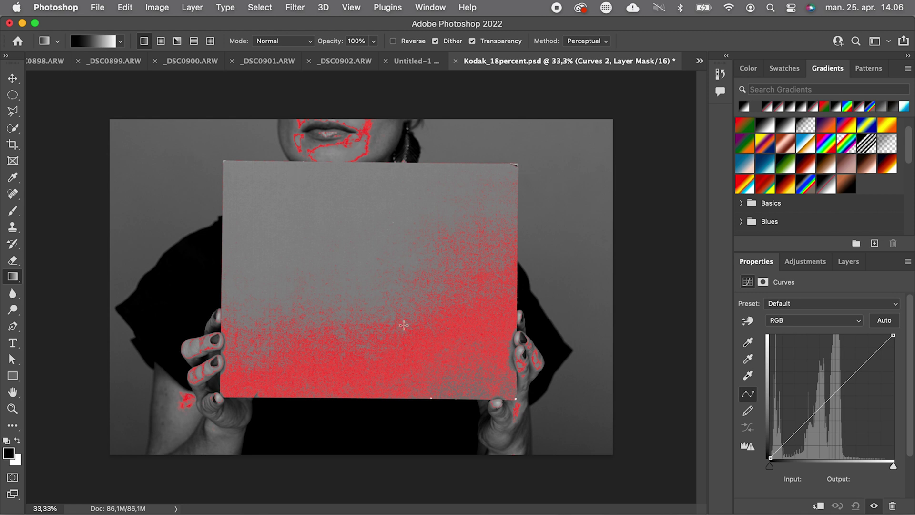
drag(440, 396, 336, 163)
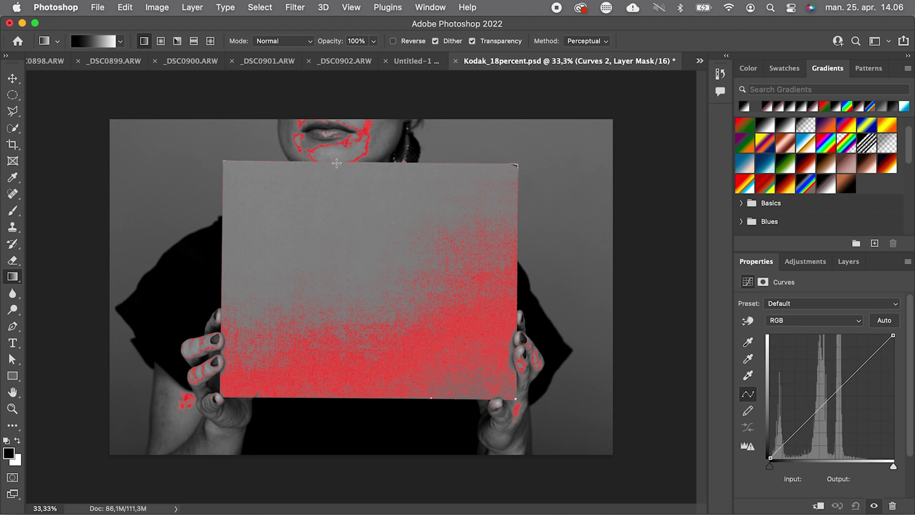
drag(837, 392, 842, 398)
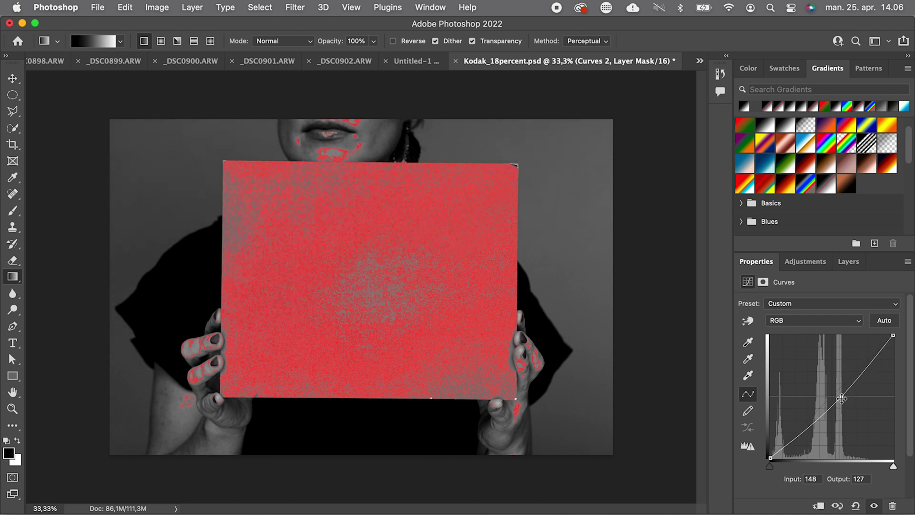
Hide the Color Lookup layer and compare the corrected photo with the Background layer alone
click(847, 261)
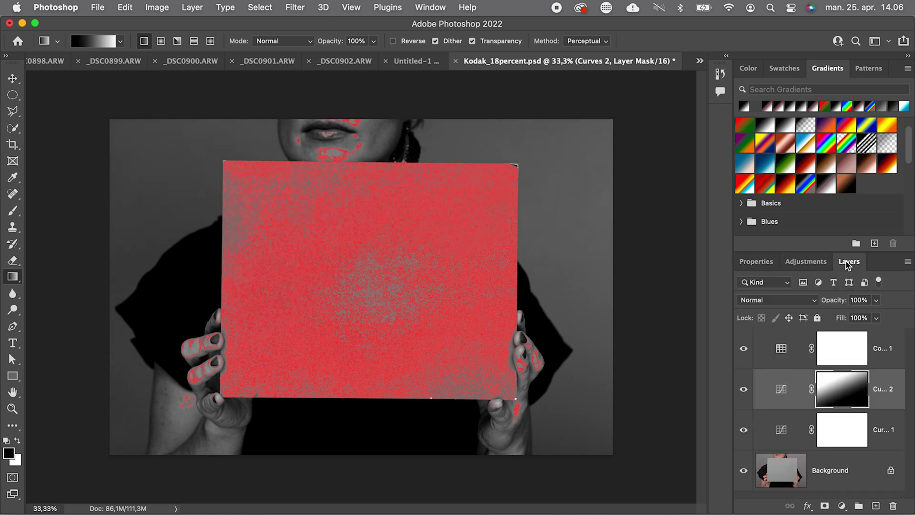
click(744, 349)
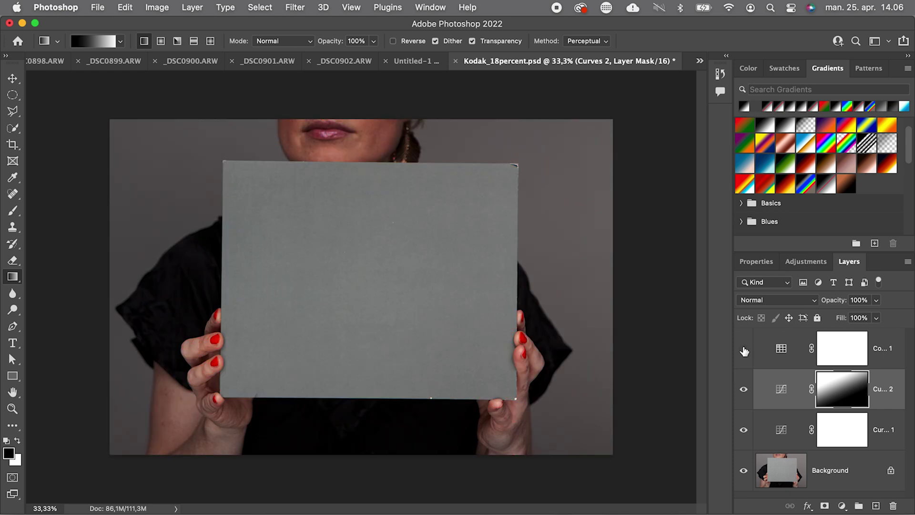
alt+click(743, 471)
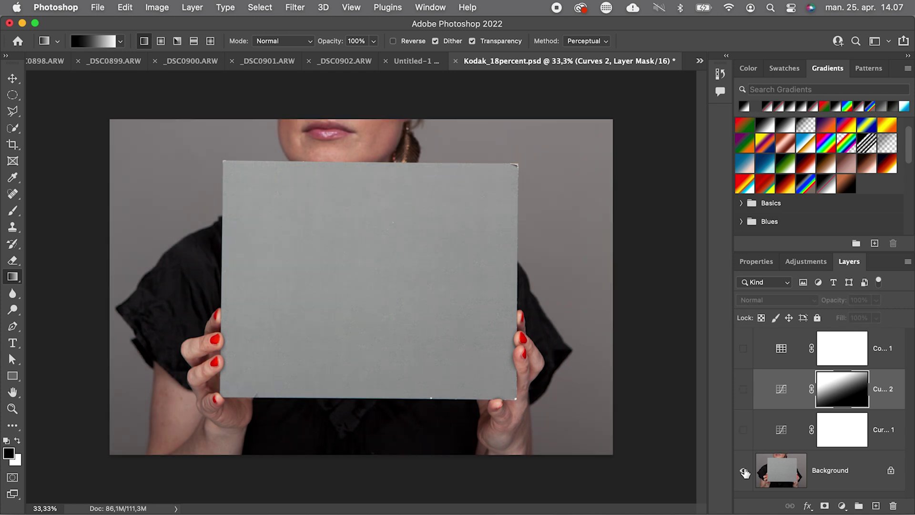
alt+click(744, 471)
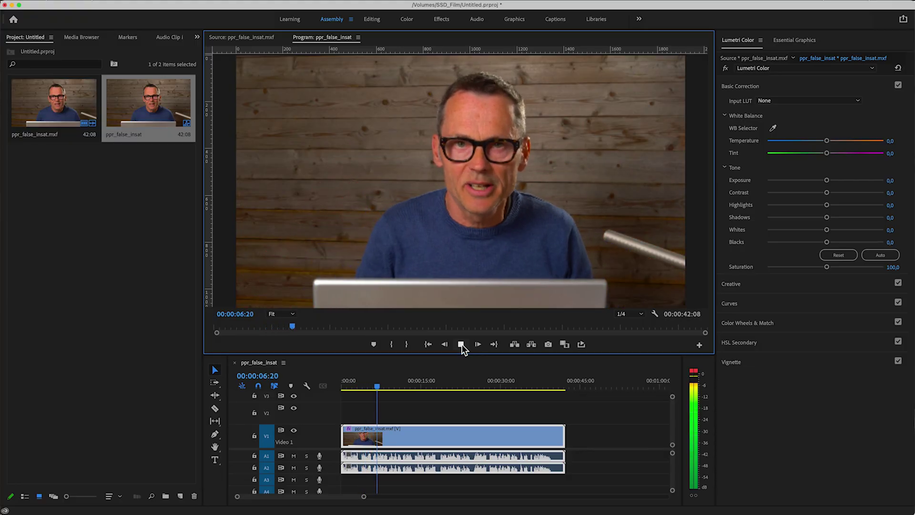
In Premiere Pro, create a 1920 × 1080, 25 fps adjustment layer and place it on track V2 above the whole ppr_false_insat.mxf clip
click(180, 495)
click(187, 422)
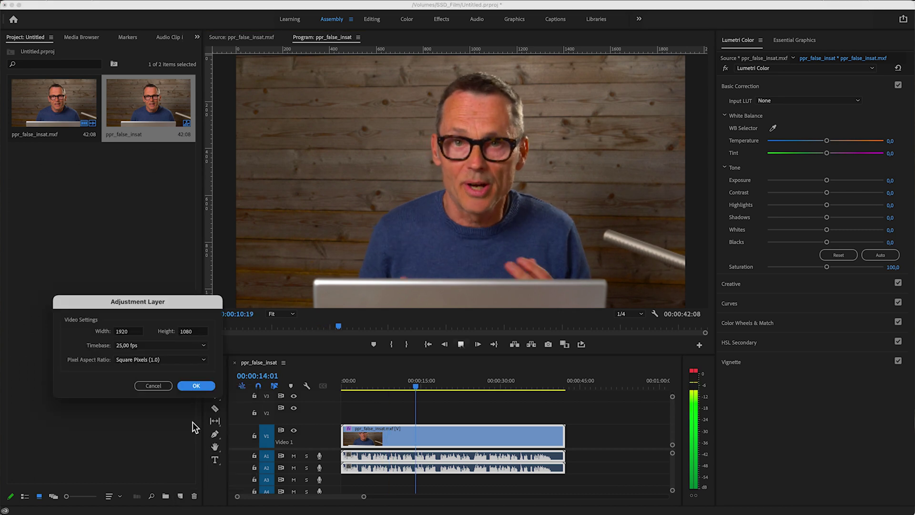
click(190, 384)
drag(52, 184, 360, 418)
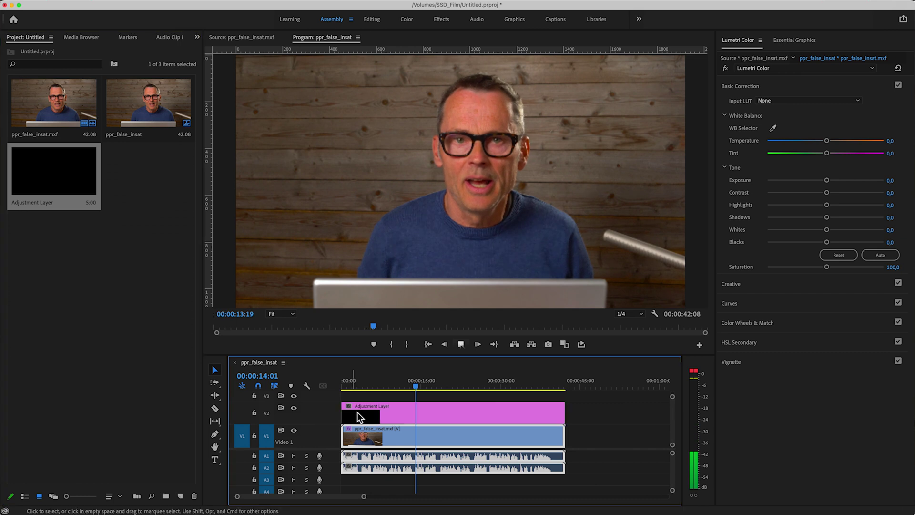
Load Rainbow.CUBE from the SSD_Film drive as the adjustment layer's Lumetri Input LUT
click(394, 416)
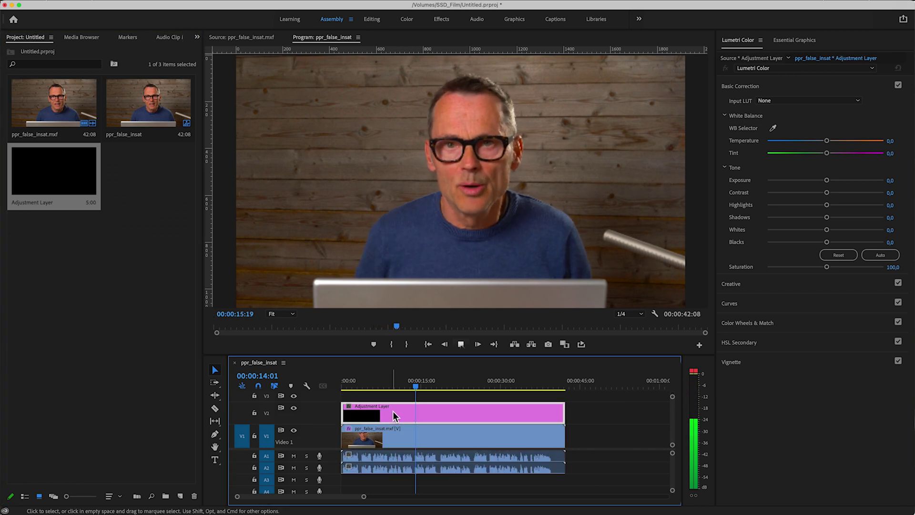
click(767, 101)
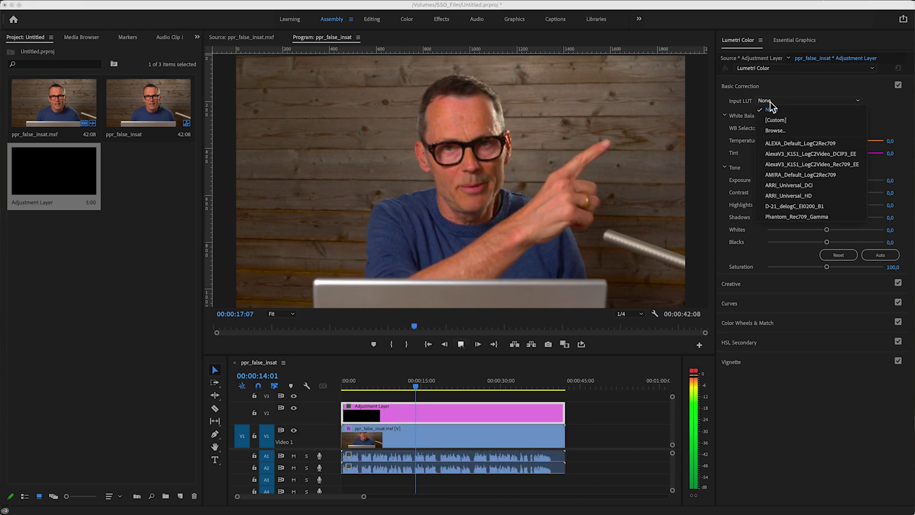
click(774, 130)
double_click(351, 179)
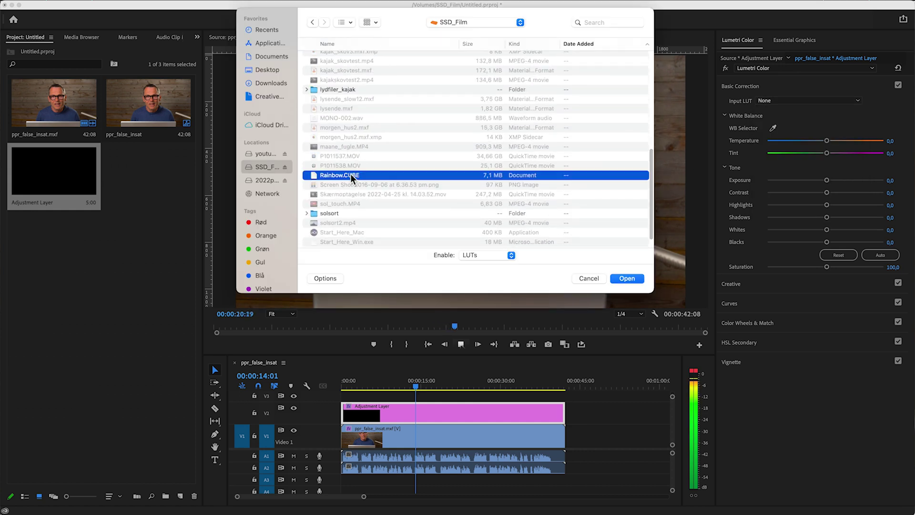
Raise the Lumetri exposure of the ppr_false_insat.mxf clip on track V1 to 2,1
drag(828, 180, 851, 188)
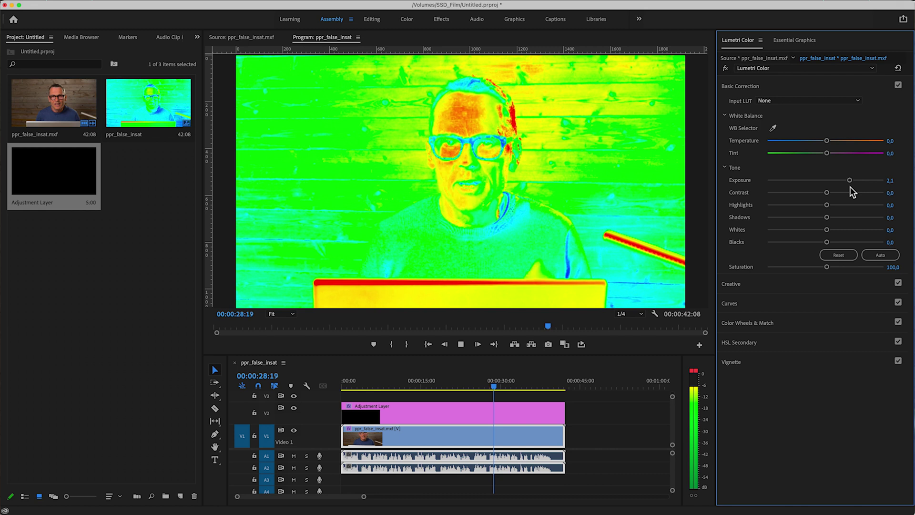